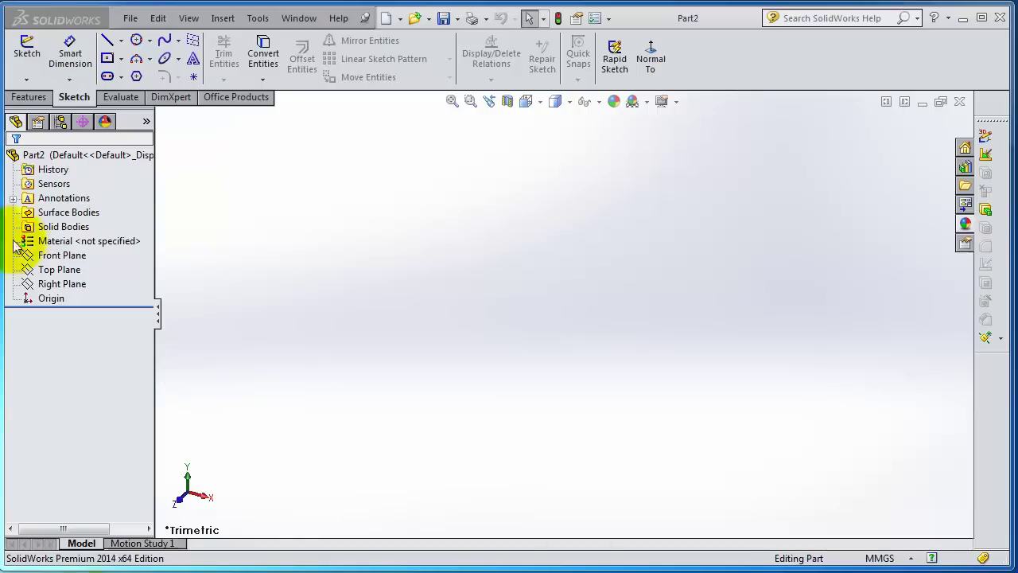
Step: Open a new sketch on the Top Plane and review the Trim Entities dropdown options
left_click(51, 269)
left_click(70, 248)
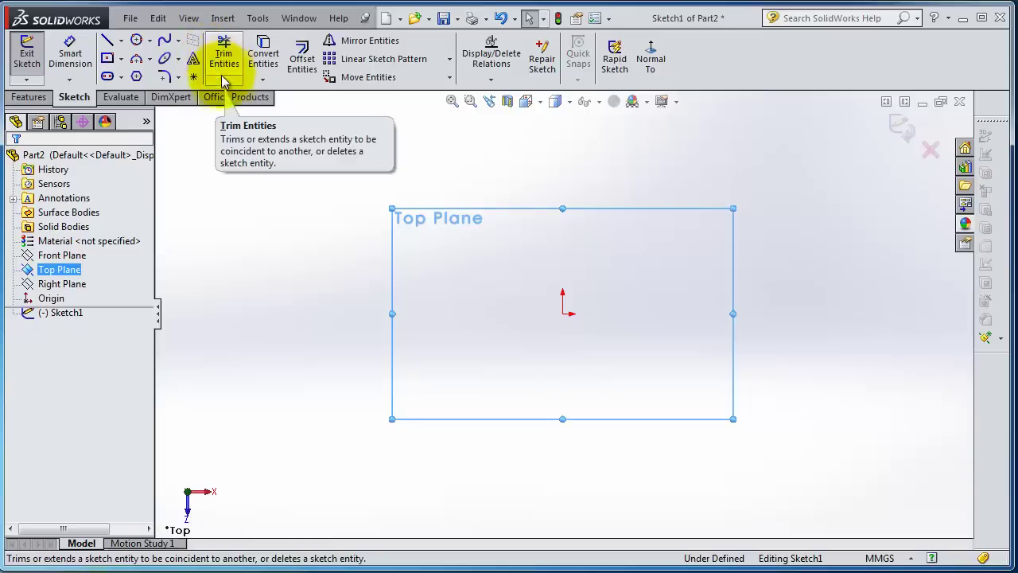
left_click(224, 79)
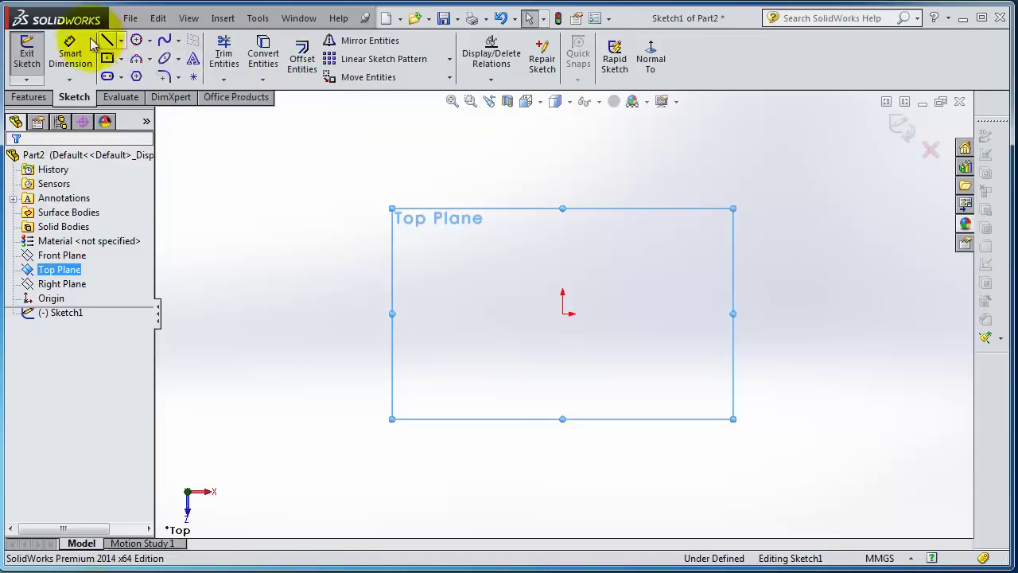
Step: Draw three connected lines through four points, the last crossing the first to leave two overhanging tails
left_click(120, 41)
left_click(111, 56)
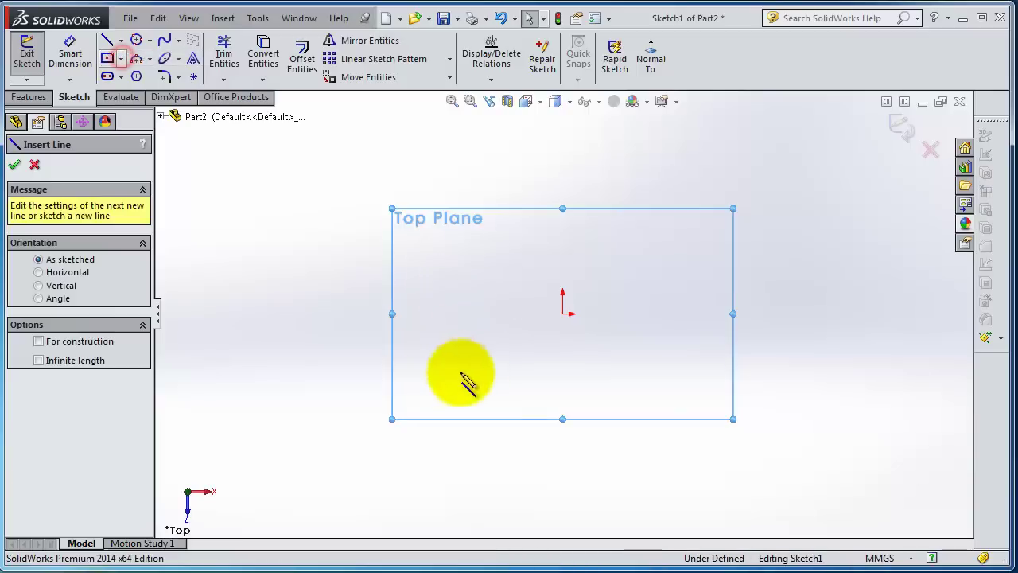
left_click(282, 380)
left_click(768, 182)
left_click(800, 471)
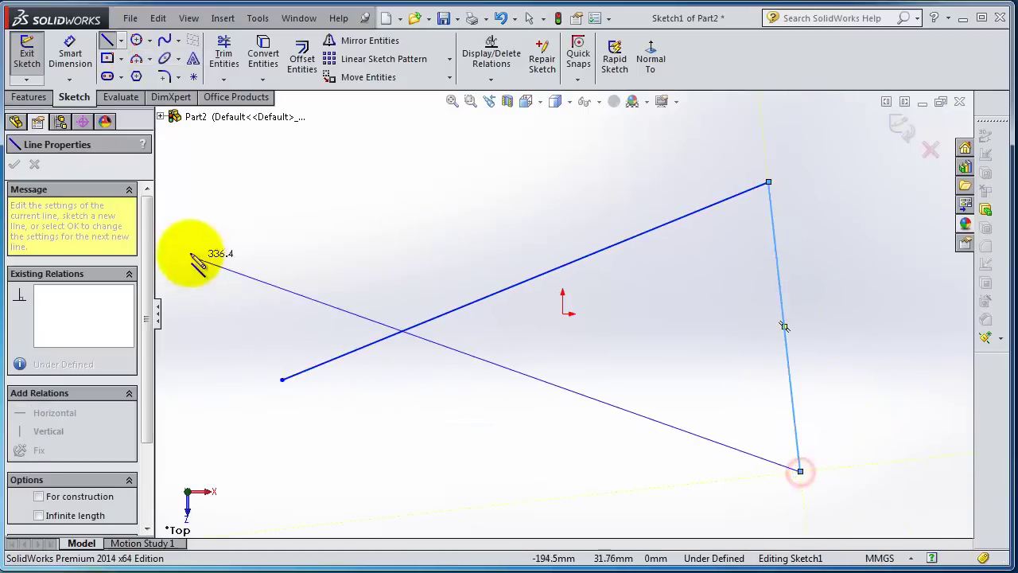
left_click(319, 215)
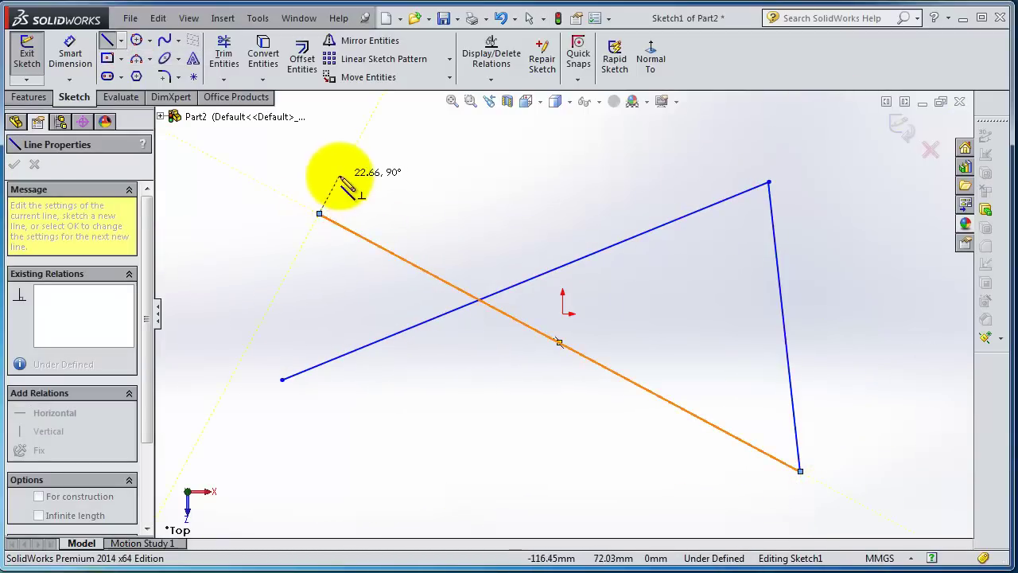
key("Escape")
scroll(657, 350, "down", 2)
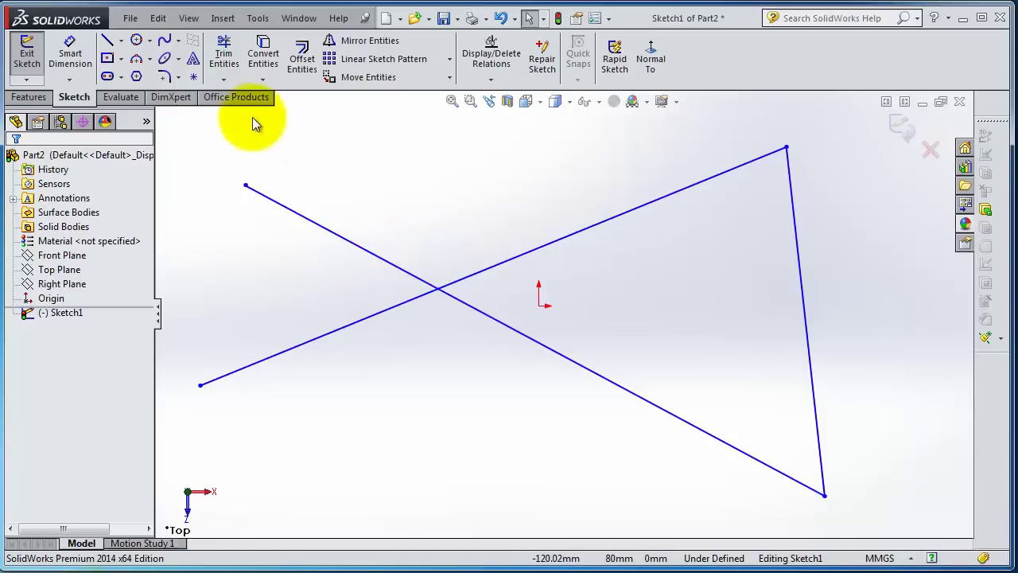
Step: Power-trim the upper-left and lower-left tails, then undo so only the upper-left tail is removed
left_click(219, 59)
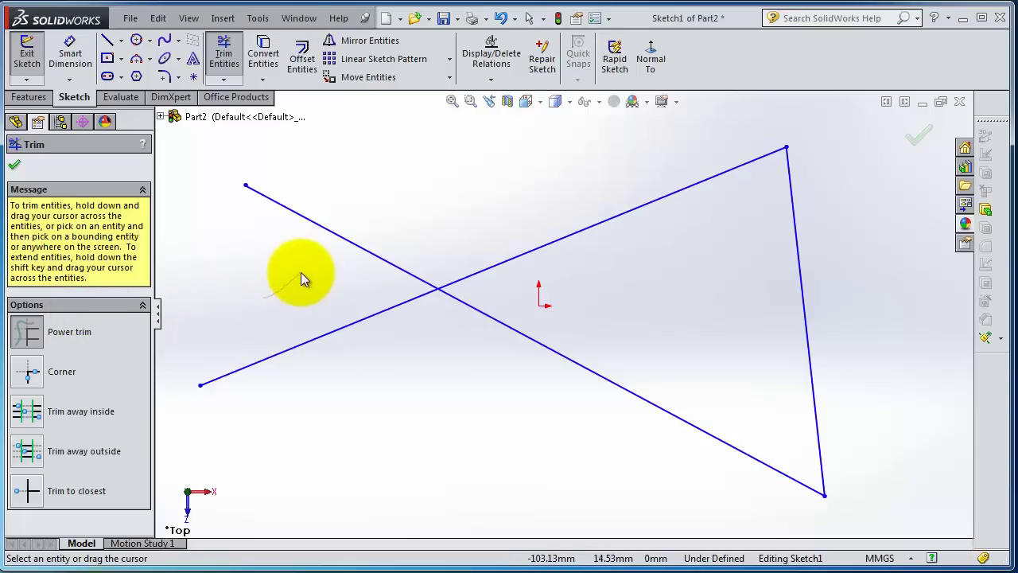
mouse_move(301, 273)
left_mouse_down()
mouse_move(385, 211)
mouse_move(434, 196)
left_mouse_up()
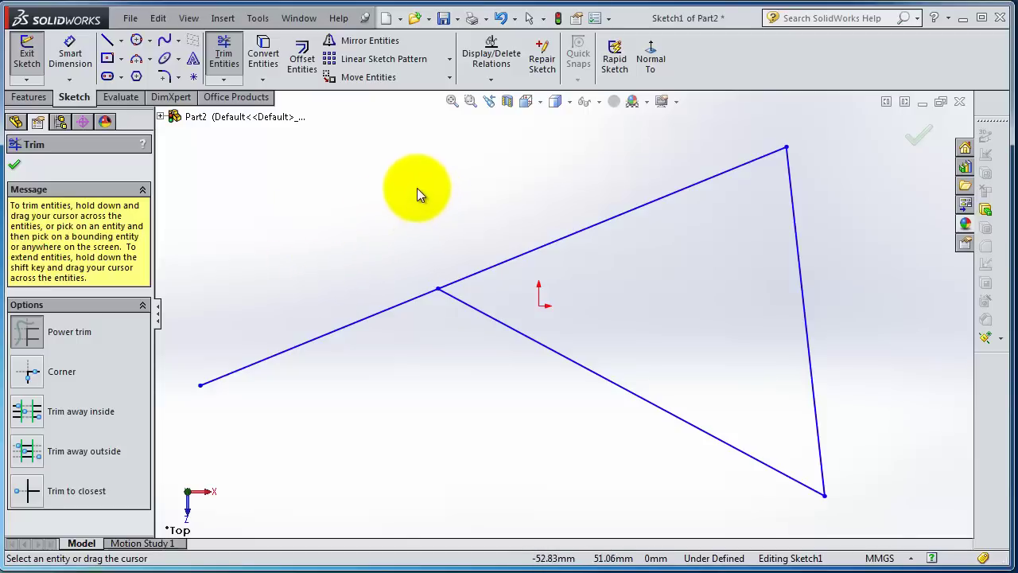
mouse_move(417, 188)
left_mouse_down()
mouse_move(380, 233)
mouse_move(367, 269)
mouse_move(385, 394)
left_mouse_up()
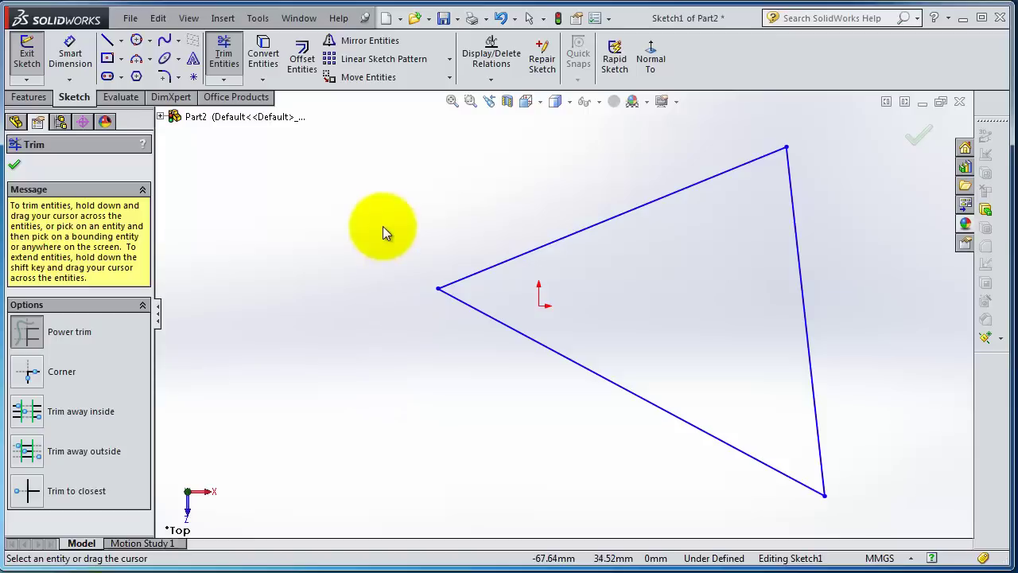
key("ctrl+z")
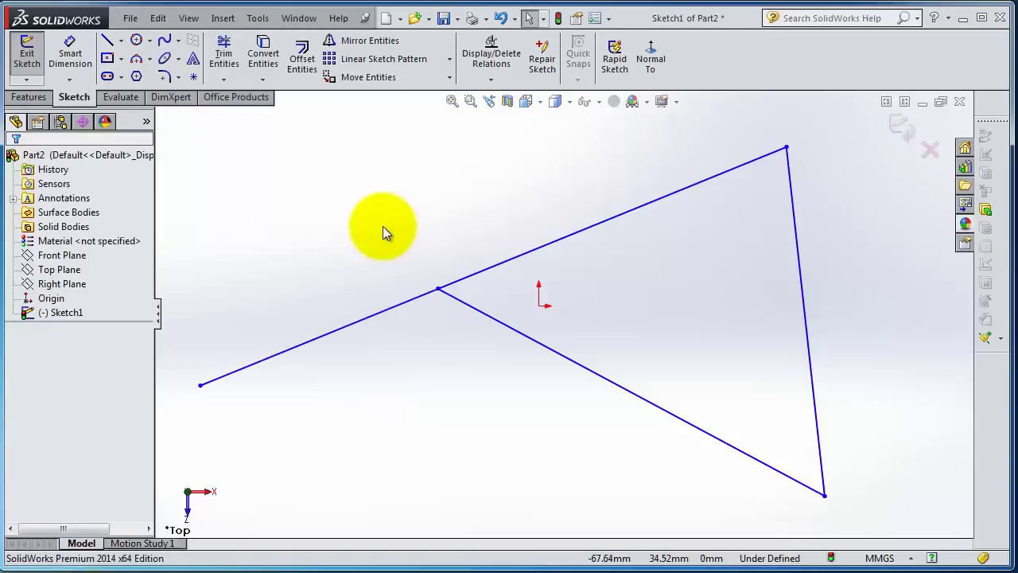
Step: Undo the earlier trim, Power-trim both tails in one sweep, then undo to restore them
key("ctrl+z")
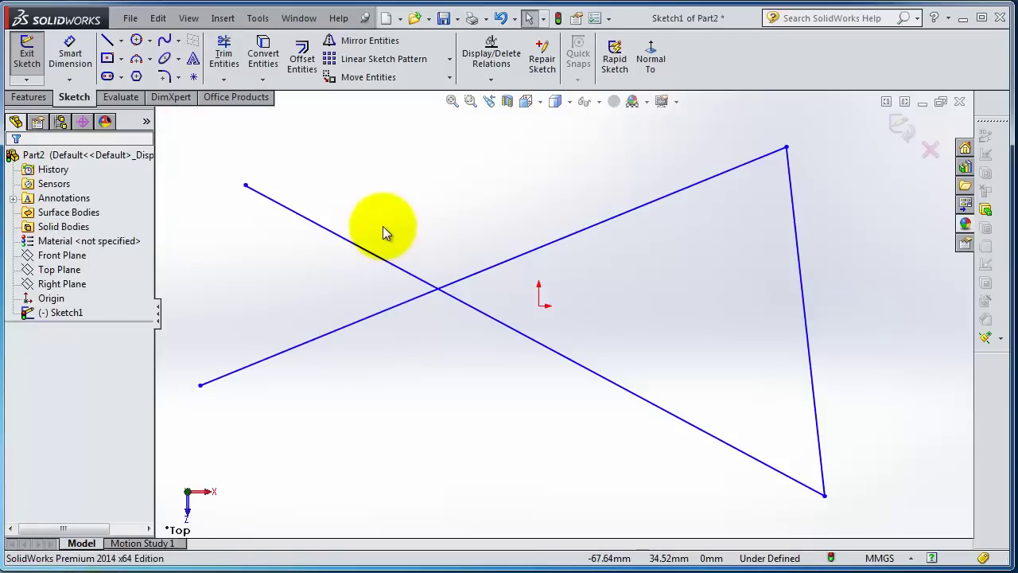
left_click(223, 54)
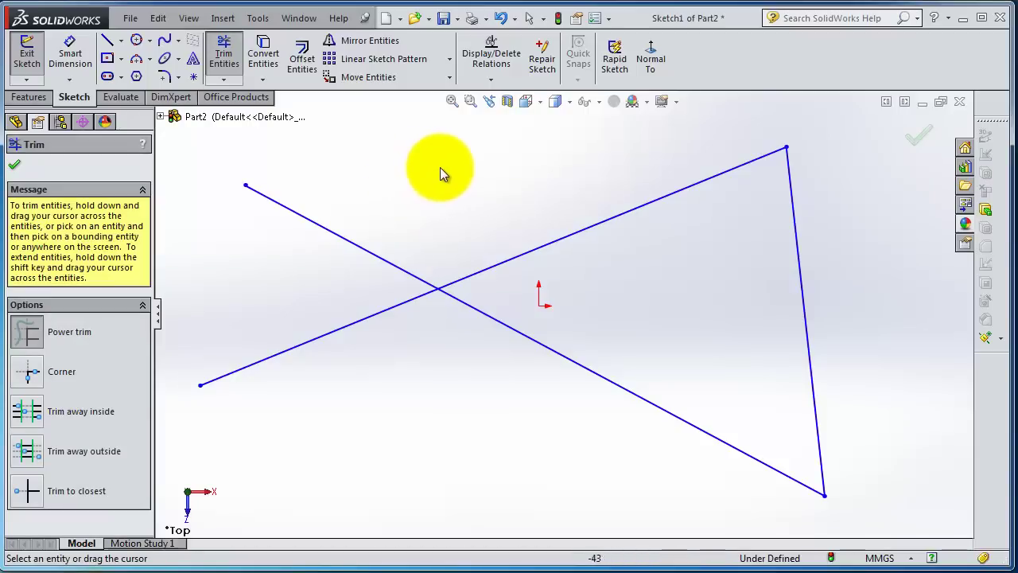
mouse_move(441, 169)
left_mouse_down()
mouse_move(384, 243)
mouse_move(382, 422)
left_mouse_up()
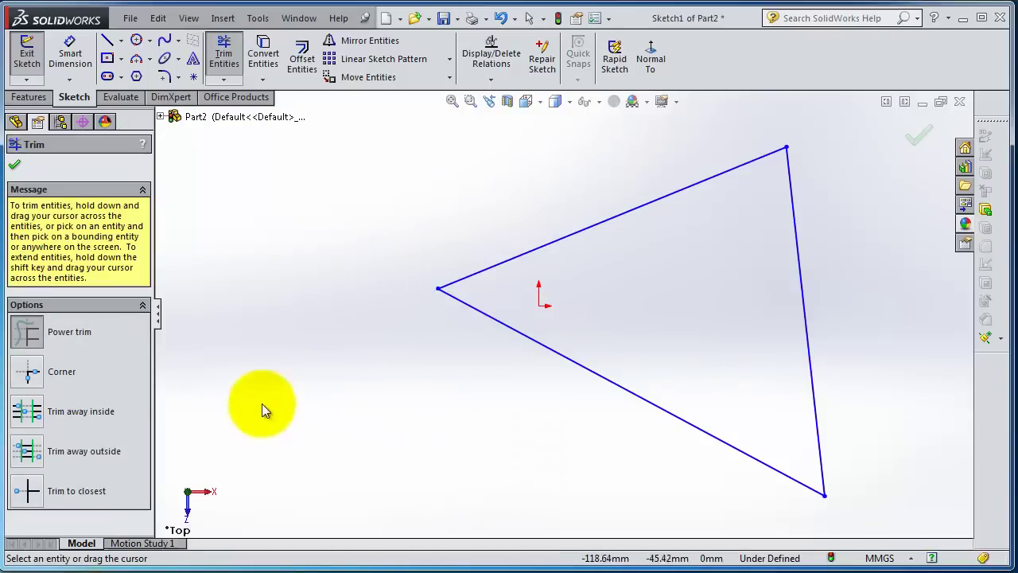
middle_click_drag(477, 358, 495, 345, "ctrl")
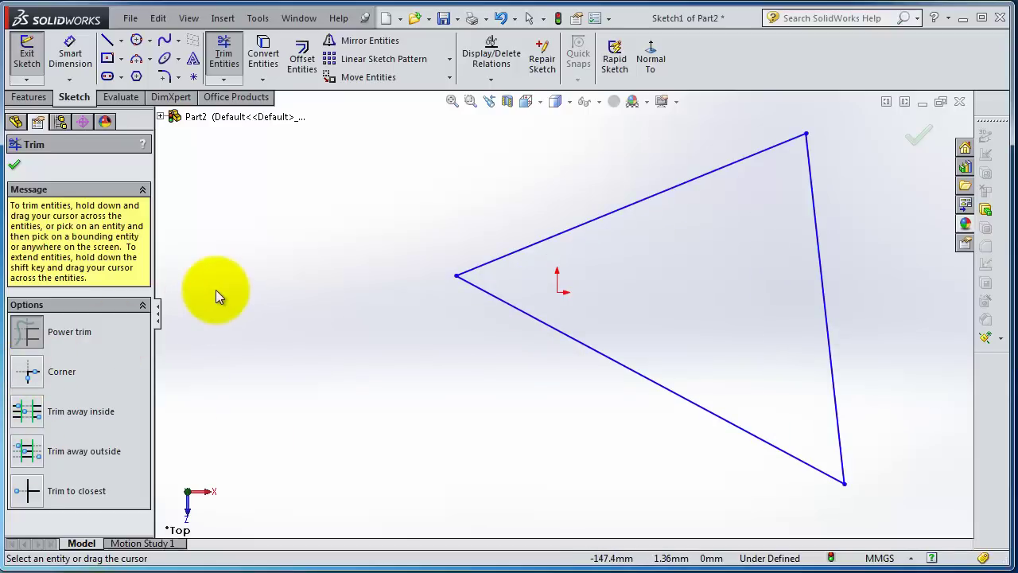
key("ctrl+z")
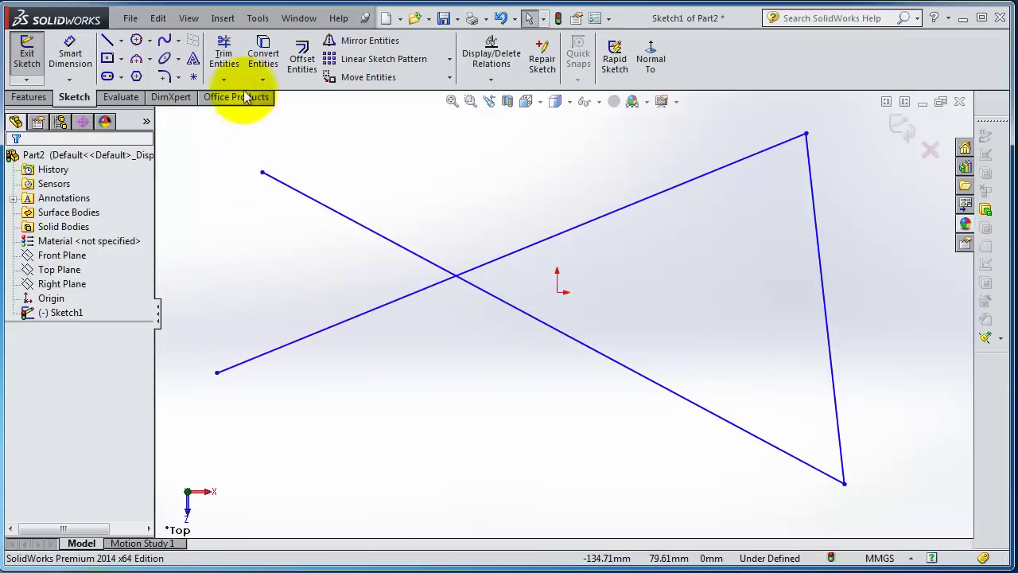
Step: Power-trim the lower-left tail, then Corner-trim the two left lines into a clean vertex
left_click(225, 52)
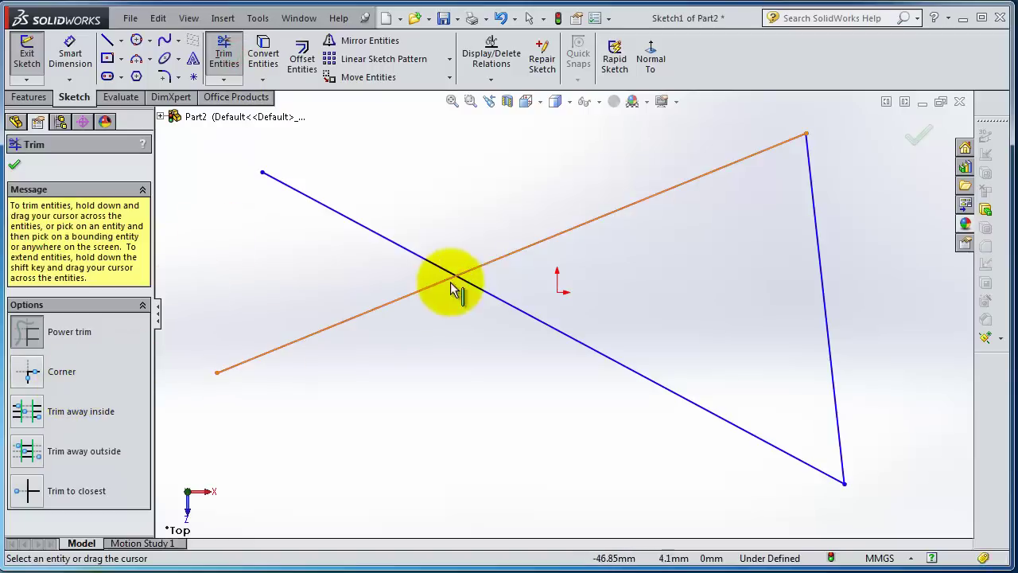
left_click_drag(487, 263, 490, 298)
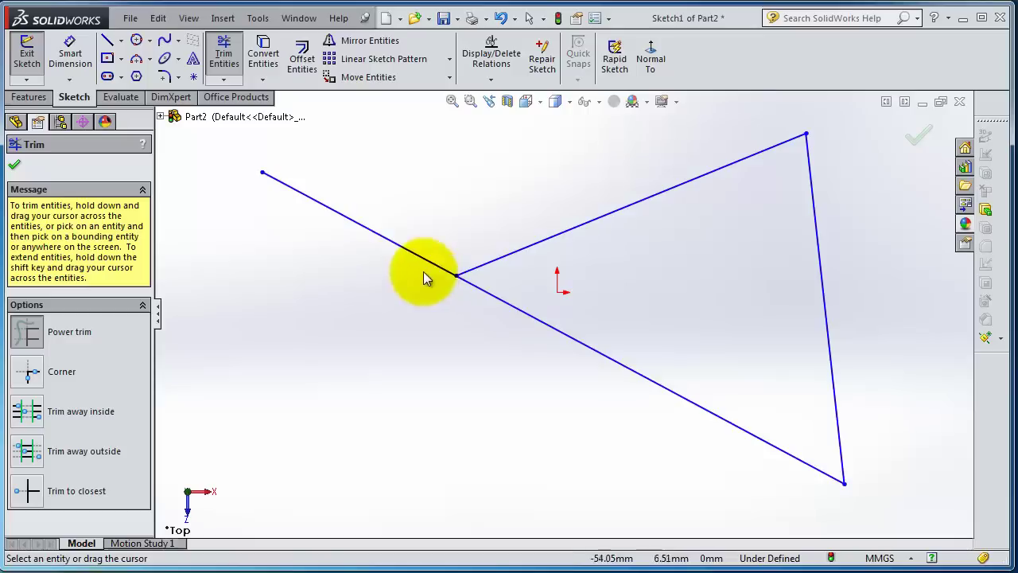
left_click(27, 373)
left_click(483, 264)
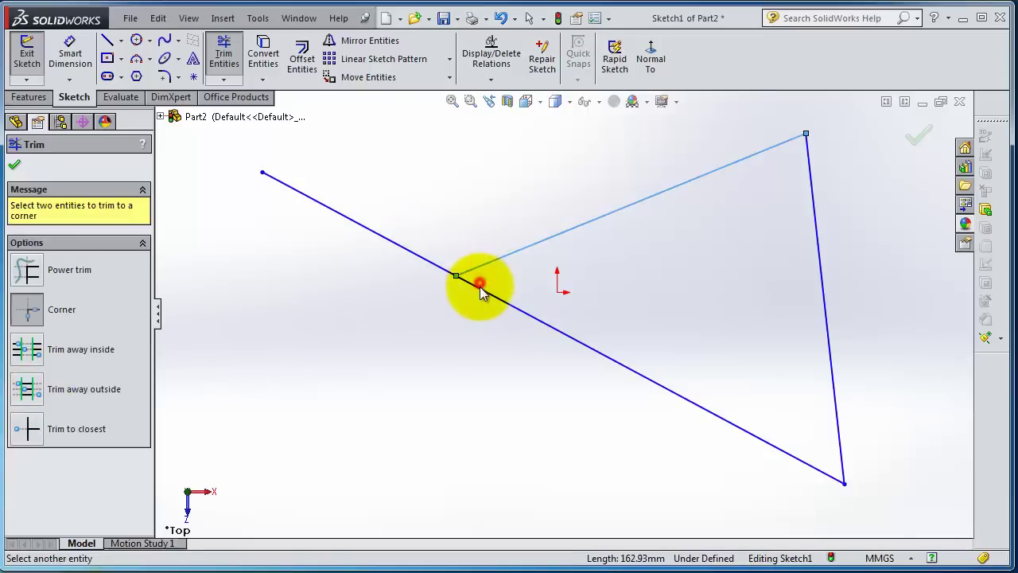
left_click(479, 287)
key("f")
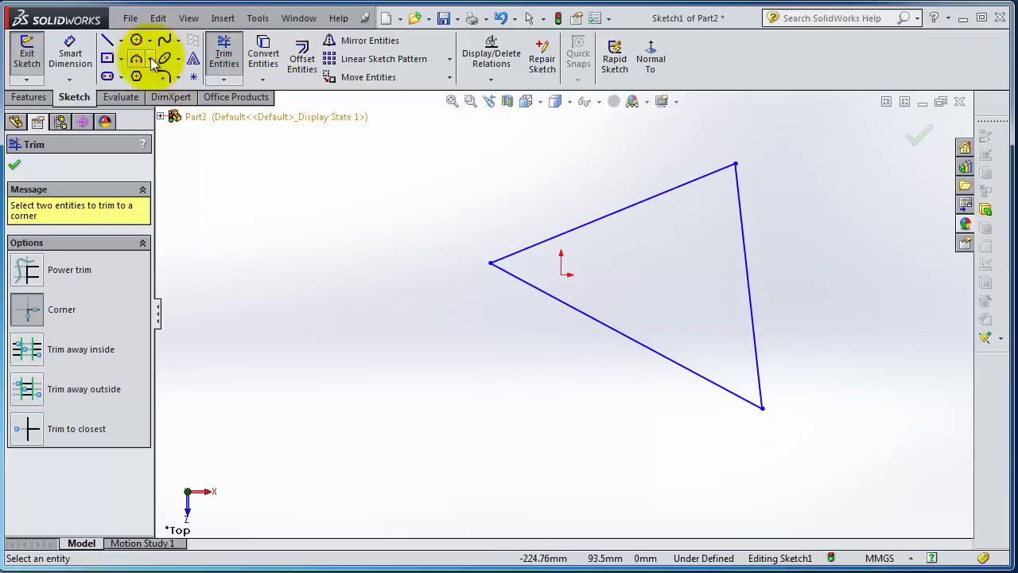
Step: Draw a second three-line shape left of the triangle, its last line crossing the first
left_click(106, 40)
left_click(336, 300)
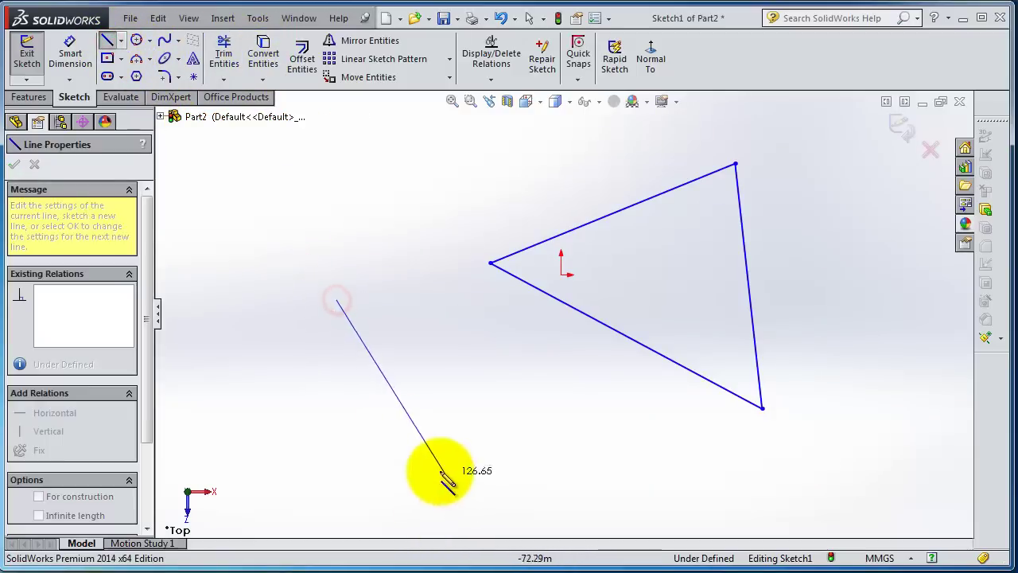
left_click(420, 467)
left_click(193, 391)
left_click(471, 300)
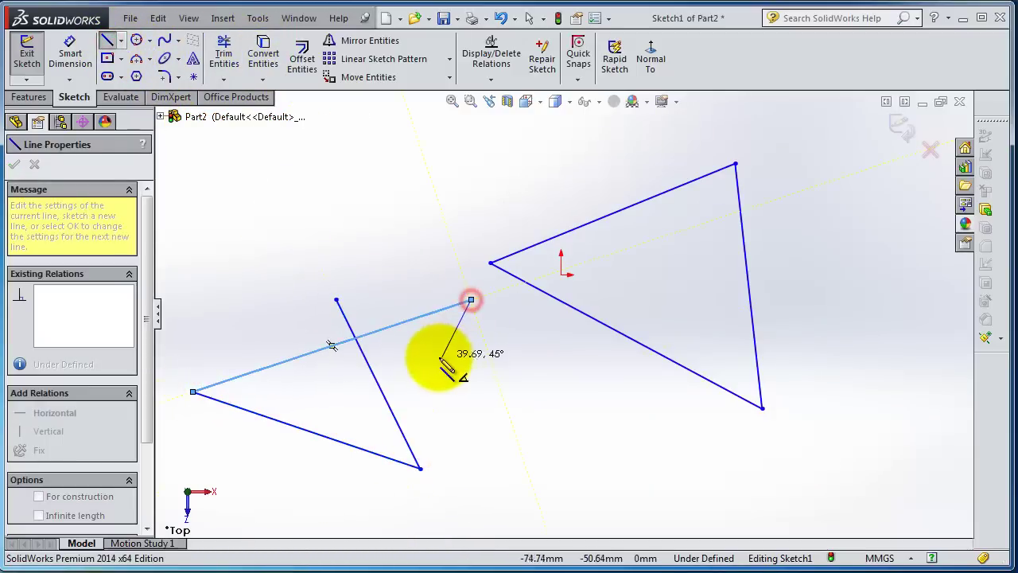
key("Escape")
Step: Corner-trim the long line and the crossing line to close the second triangle
left_click(235, 51)
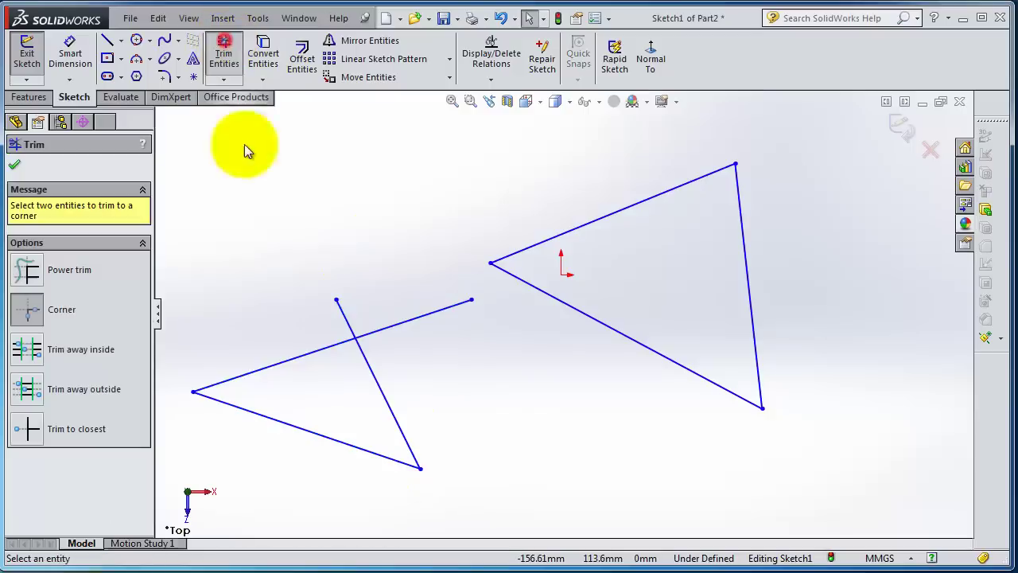
left_click(327, 353)
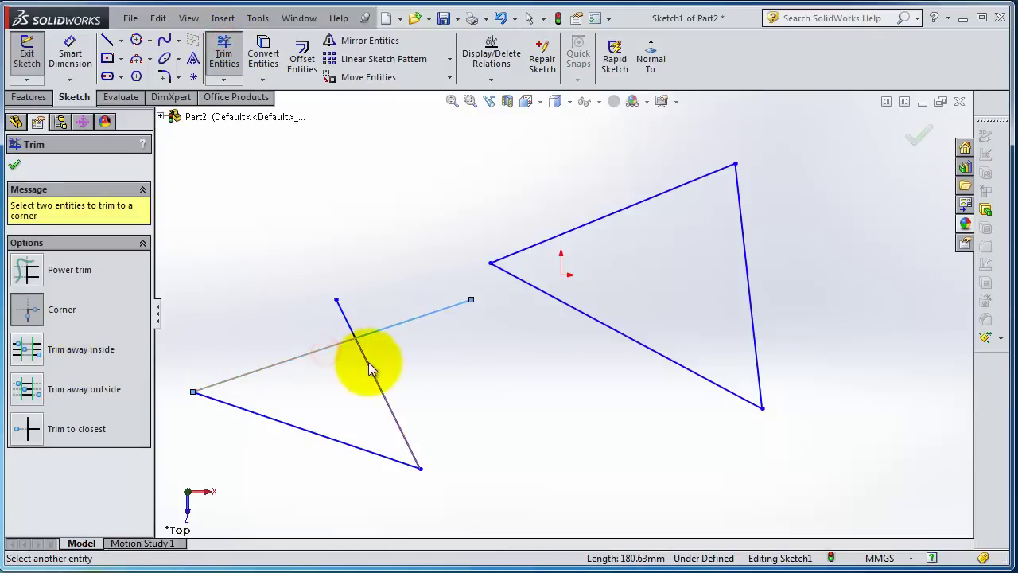
left_click(368, 362)
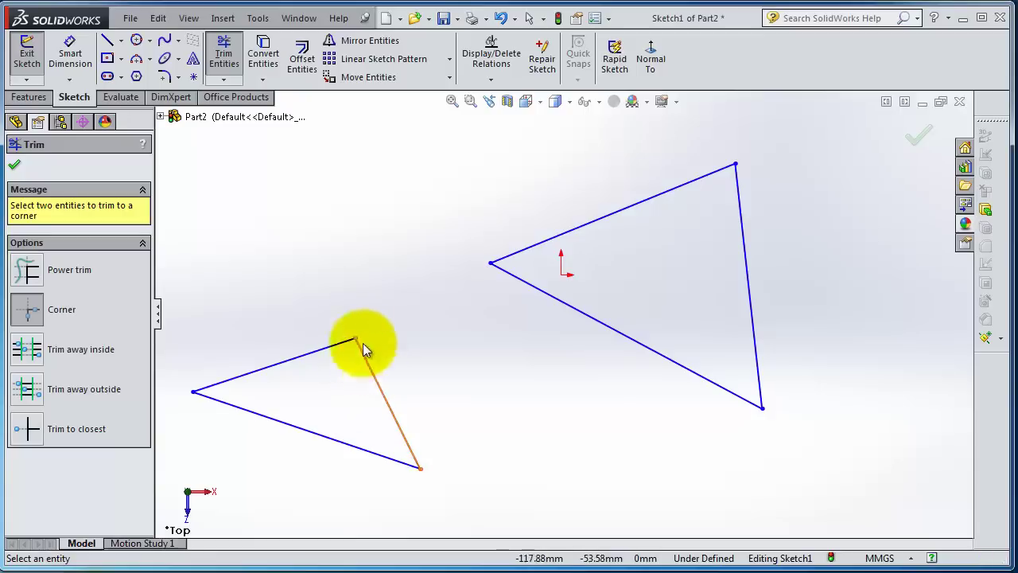
scroll(374, 382, "down", 2)
scroll(429, 358, "up", 6)
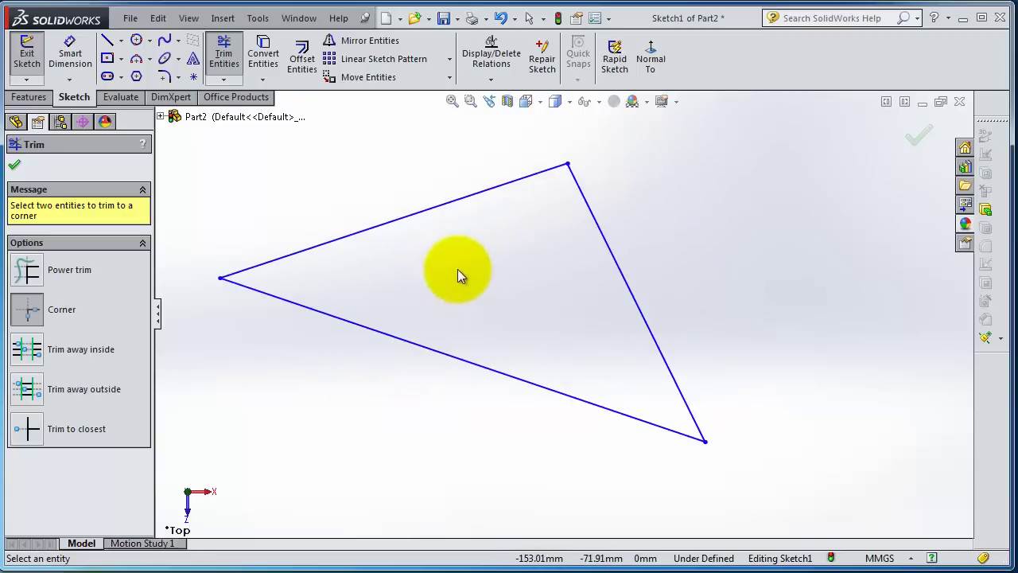
scroll(464, 382, "down", 3)
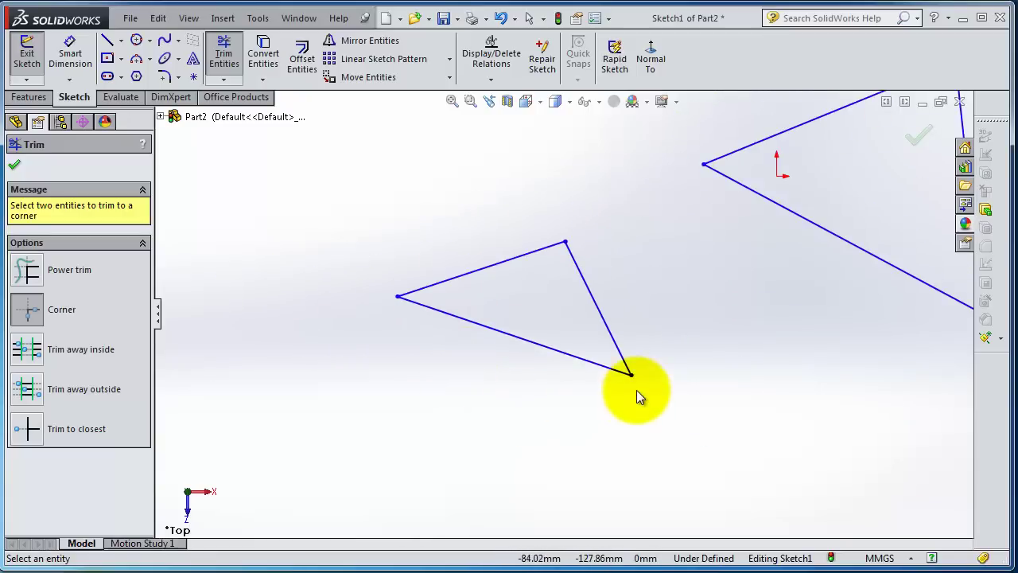
scroll(636, 390, "up", 2)
scroll(636, 393, "up", 1)
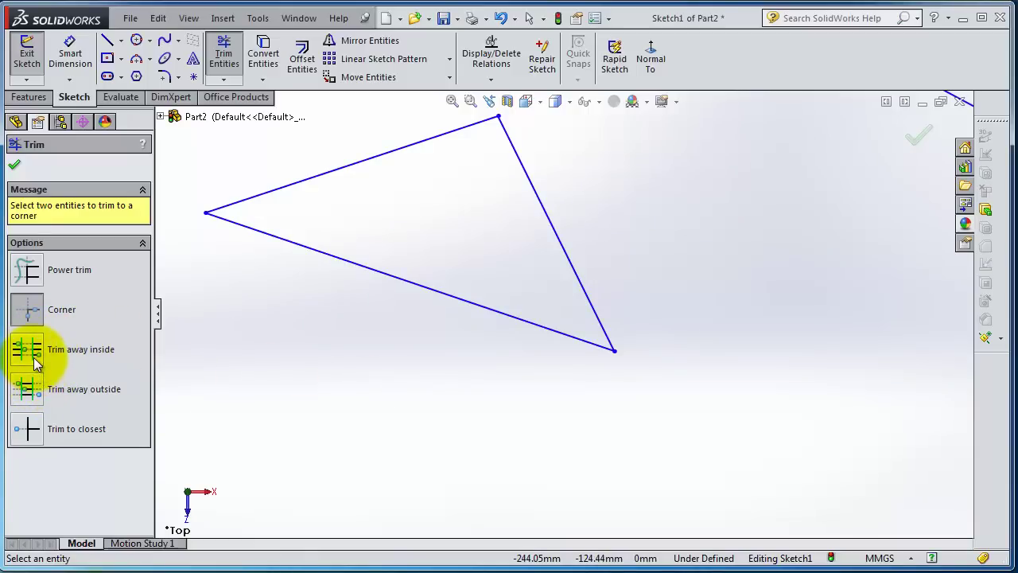
scroll(561, 324, "down", 2)
scroll(561, 324, "down", 1)
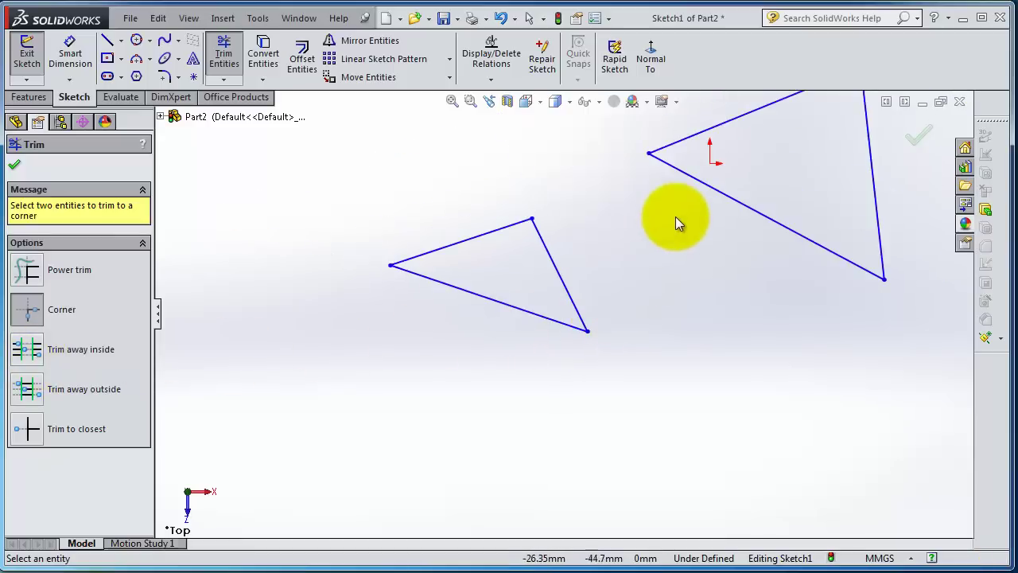
scroll(675, 220, "up", 1)
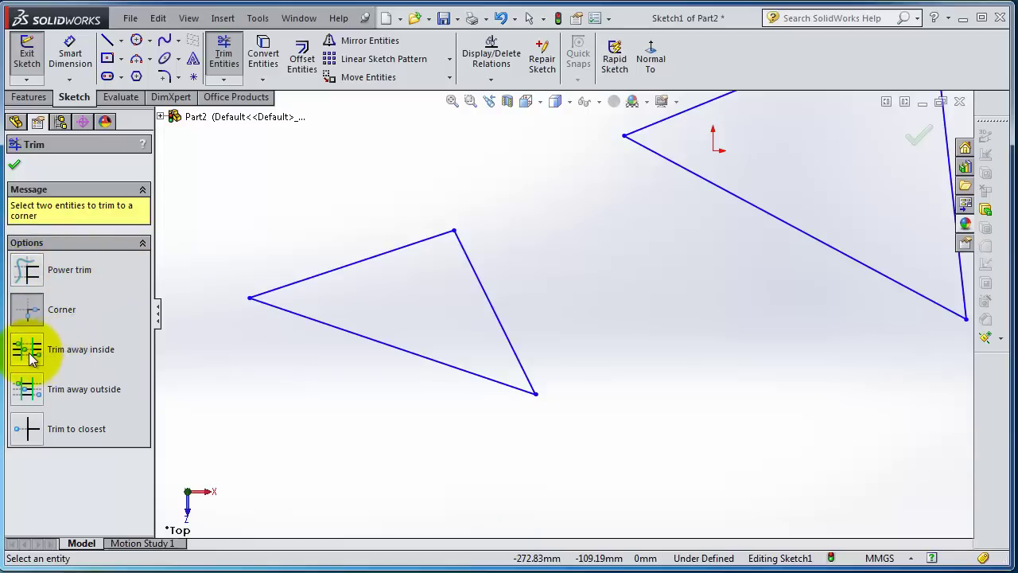
scroll(560, 278, "up", 2)
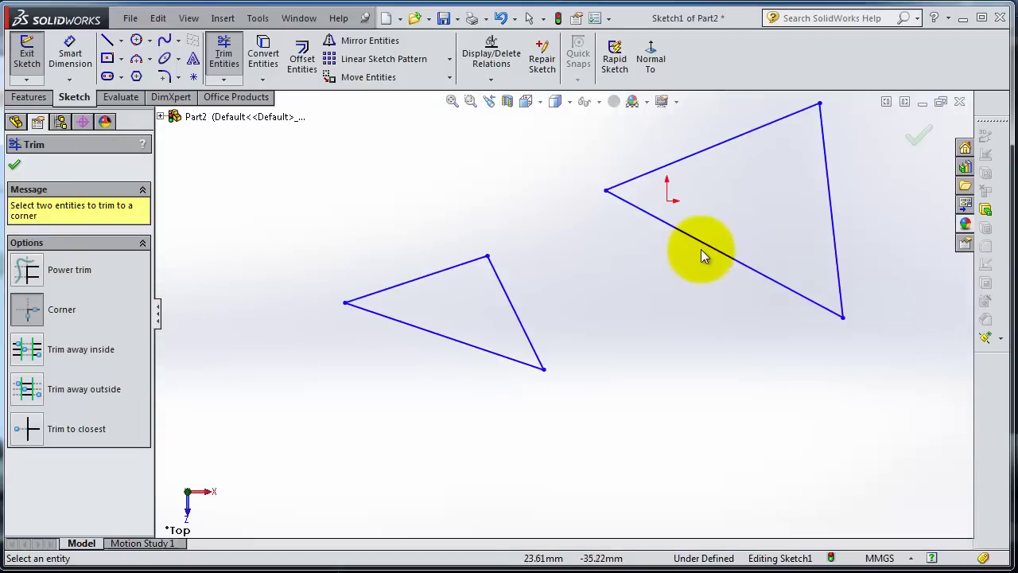
Step: Draw a five-segment zigzag polyline running back and forth between the two triangles, then start Trim Entities
left_click(107, 40)
left_click(459, 287)
left_click(696, 200)
left_click(727, 244)
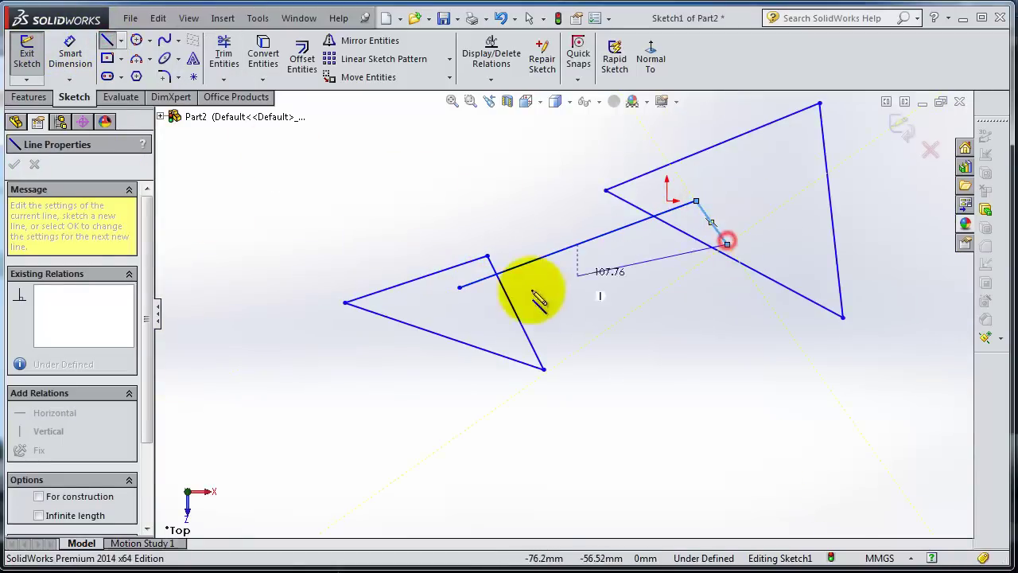
left_click(480, 310)
left_click(501, 339)
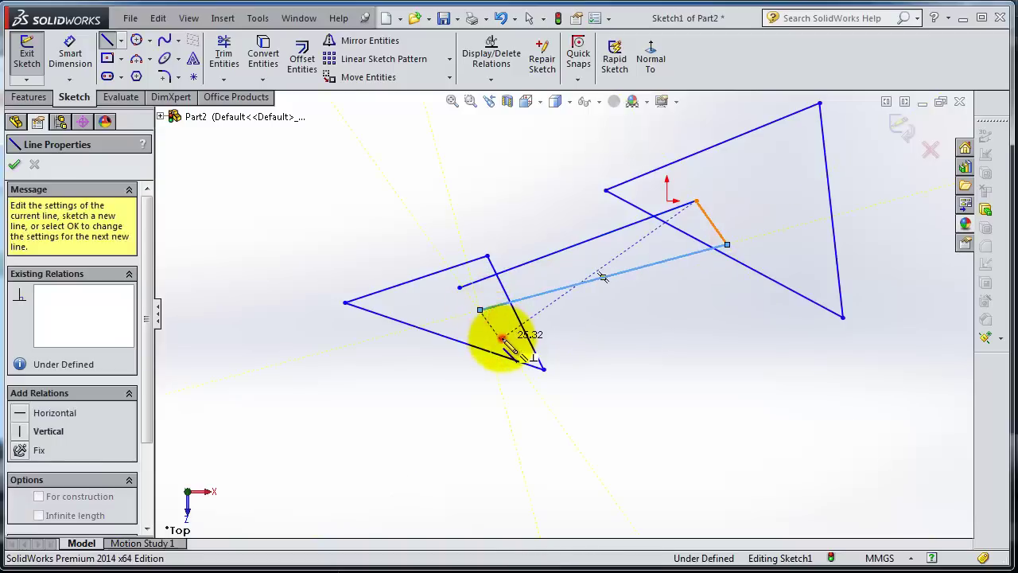
left_click(780, 264)
key("Escape")
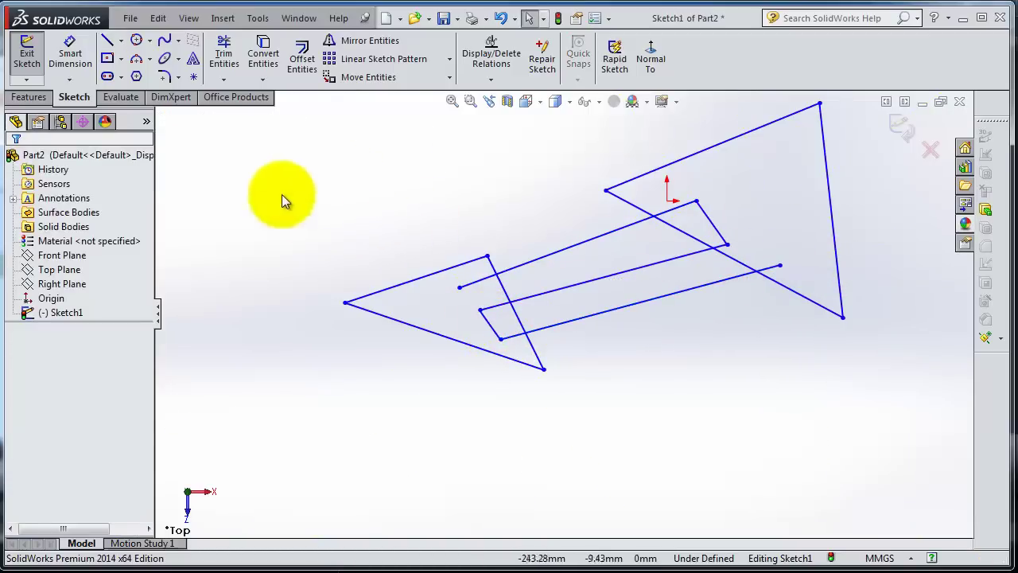
left_click(225, 56)
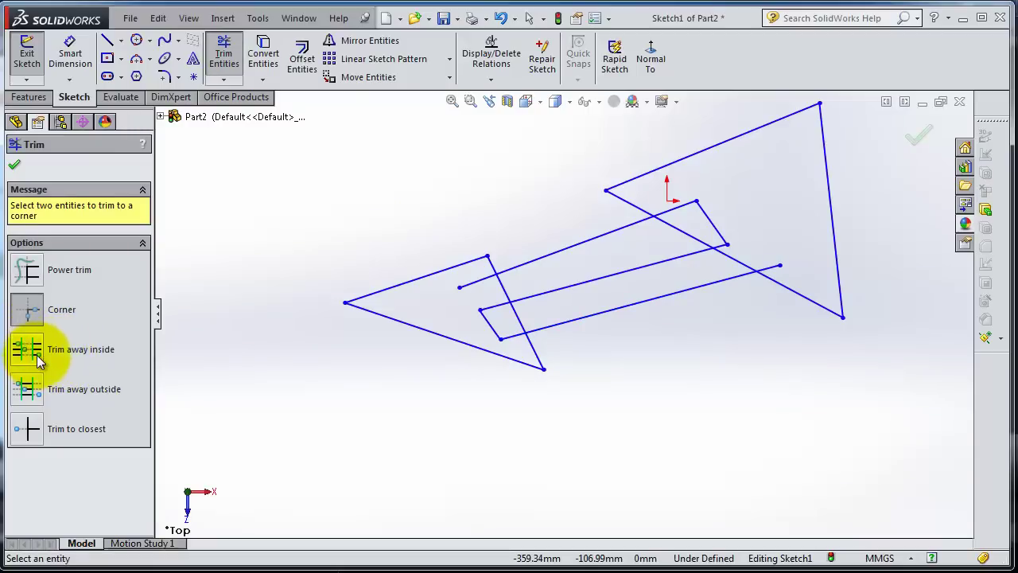
Step: Corner-trim the left triangle's steep edge to meet the right triangle's edge, and join zigzag lines at corners
left_click(470, 284)
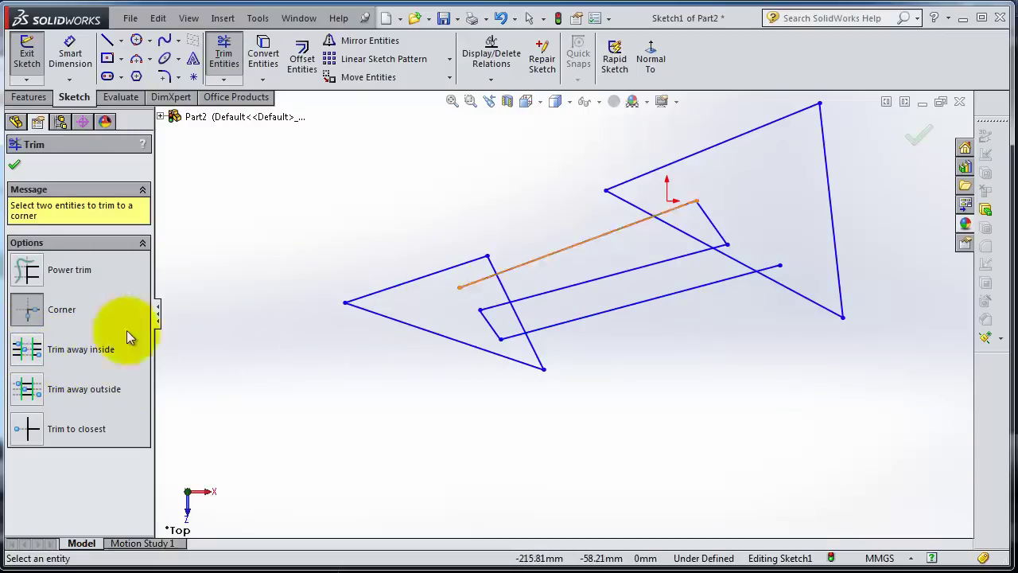
left_click(503, 286)
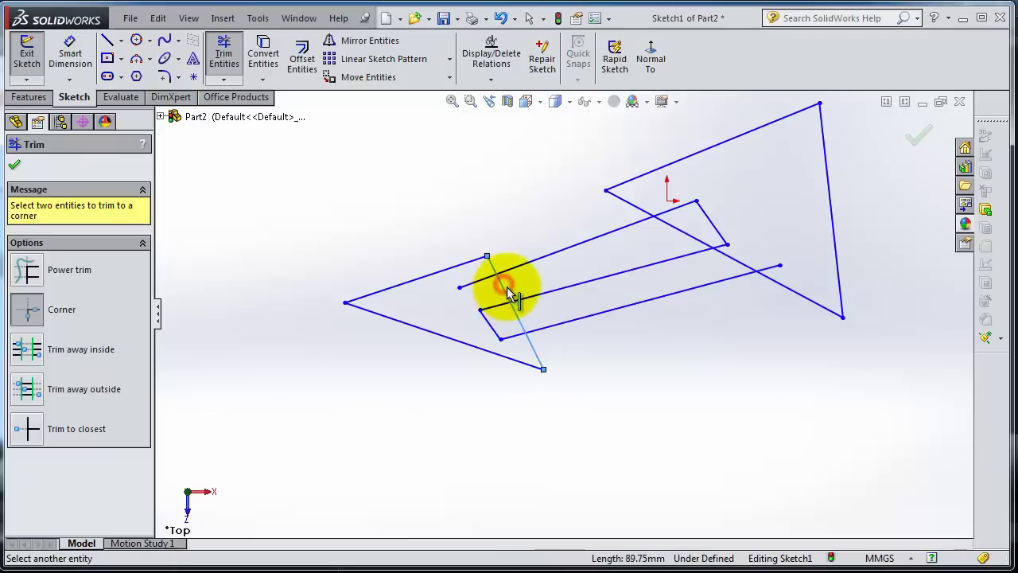
left_click(672, 228)
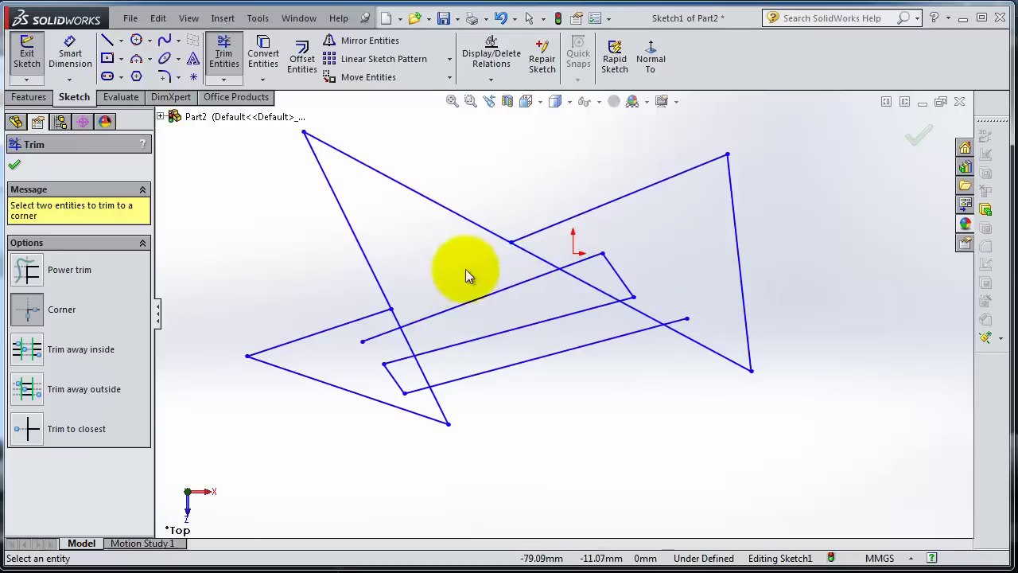
left_click(471, 302)
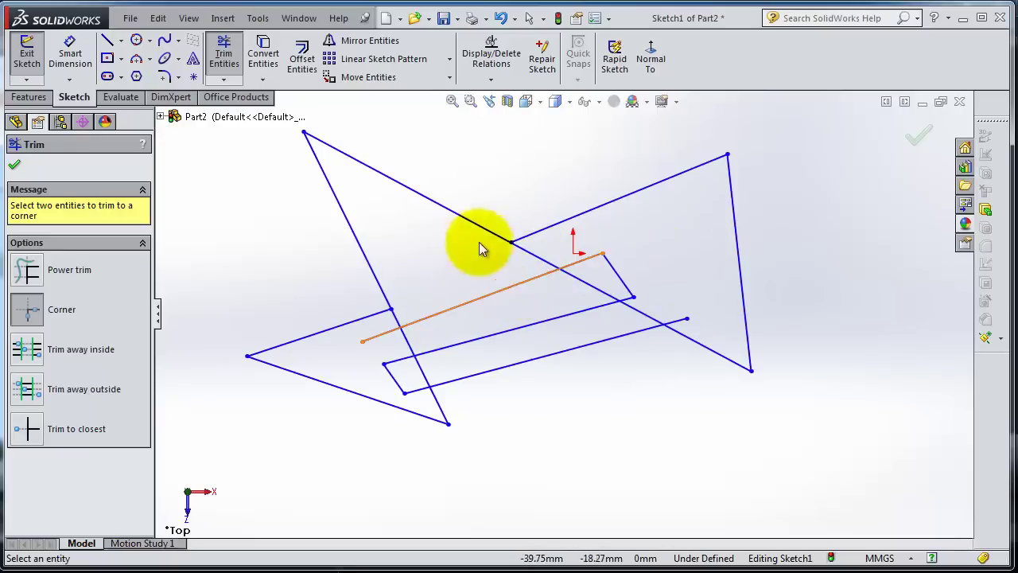
left_click(558, 318)
left_click(574, 350)
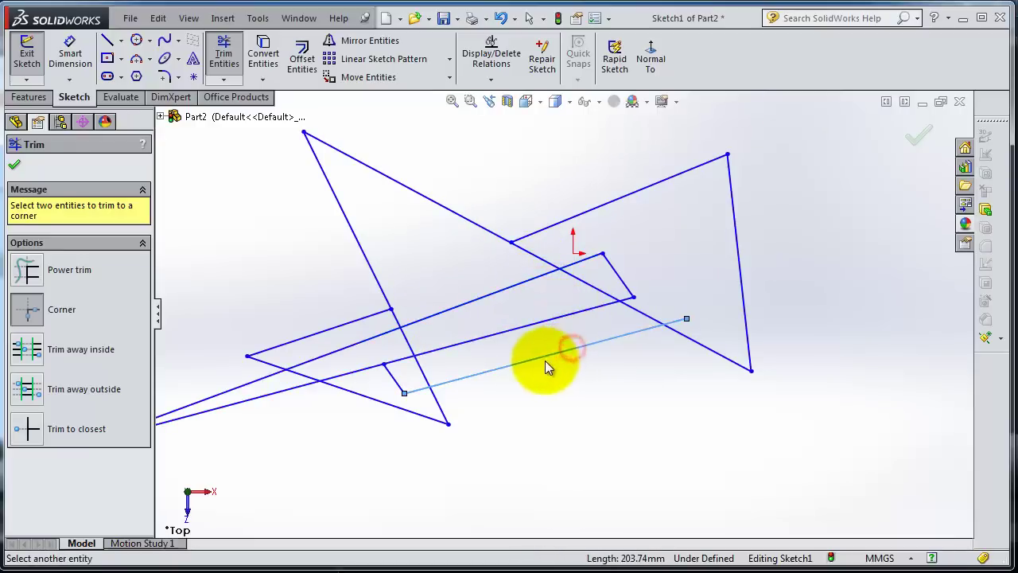
scroll(542, 359, "up", 2)
scroll(482, 362, "down", 4)
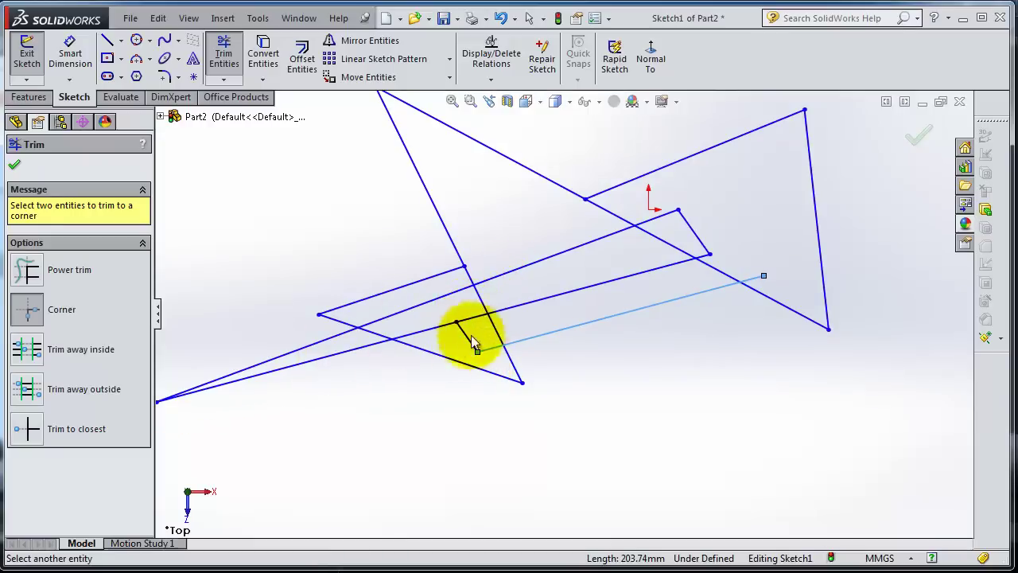
Step: Trim away inside between the steep edge and long diagonal on two lines, then undo those trims
left_click(27, 350)
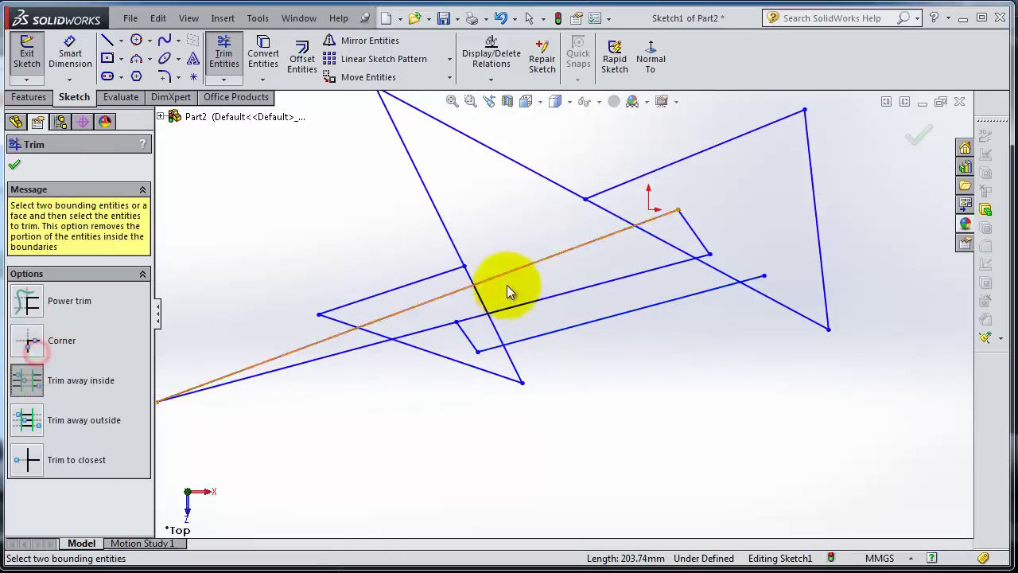
left_click(468, 271)
left_click(577, 195)
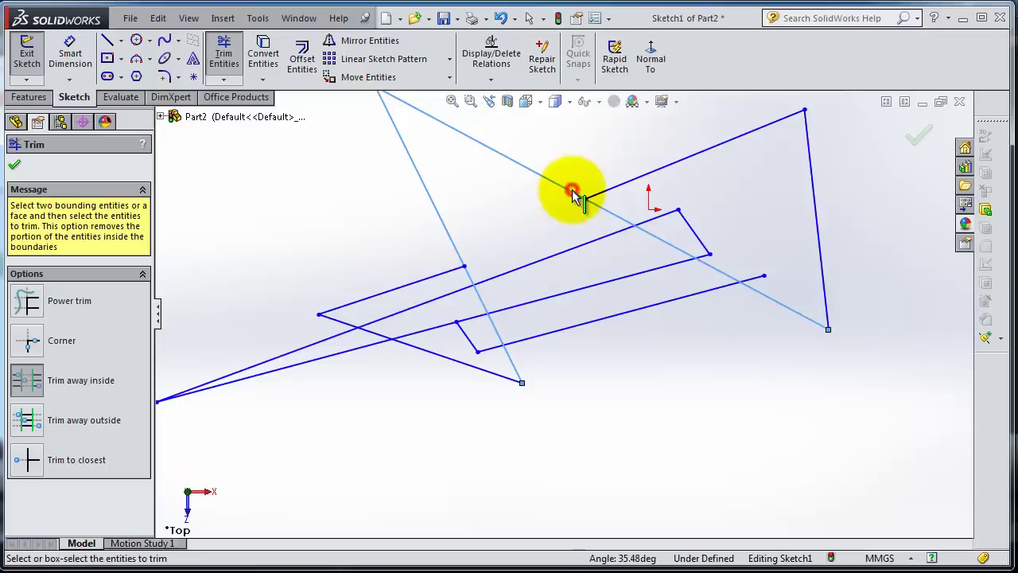
left_click(584, 243)
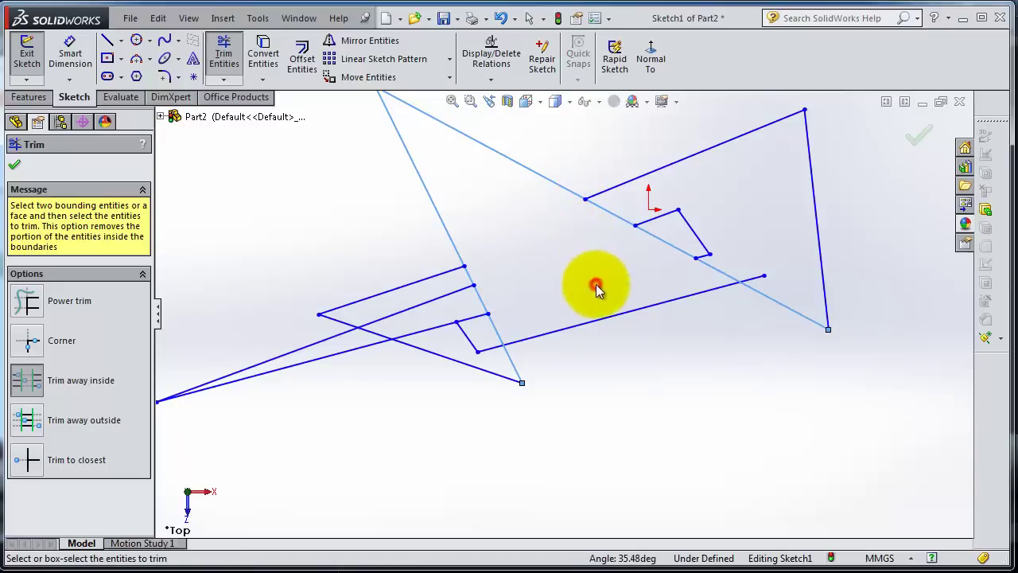
left_click(617, 313)
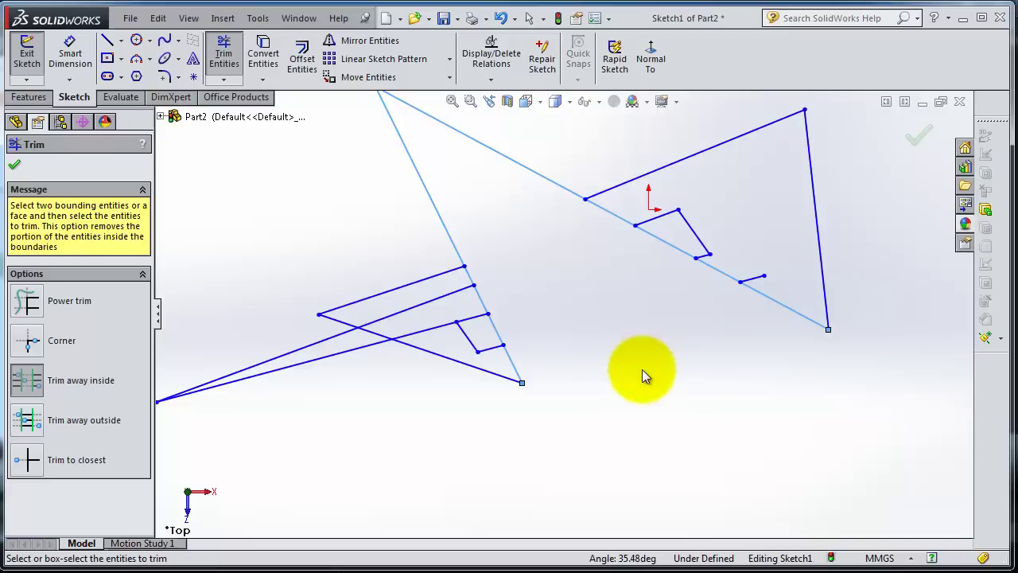
scroll(644, 361, "up", 2)
scroll(645, 351, "down", 1)
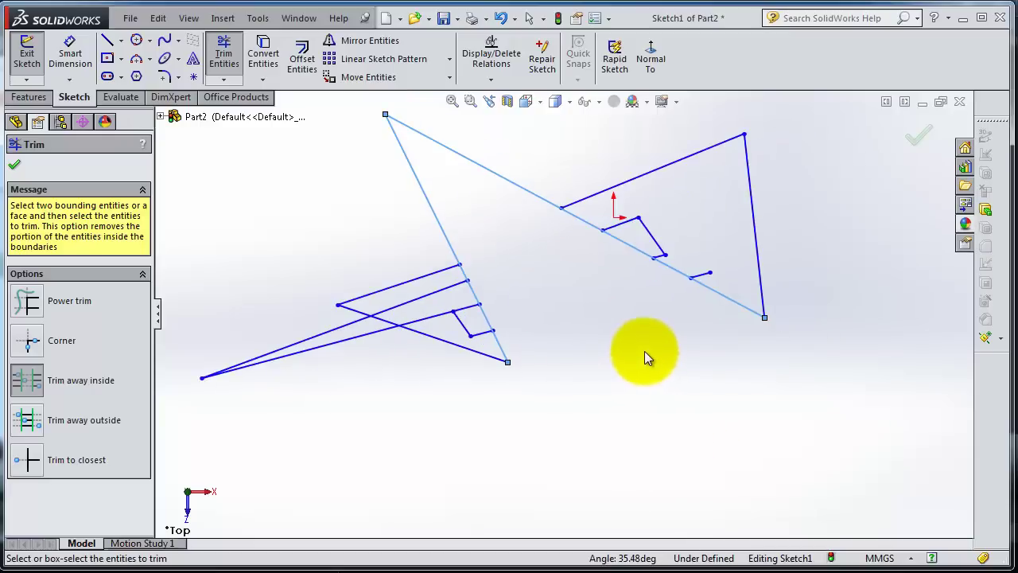
key("ctrl+z")
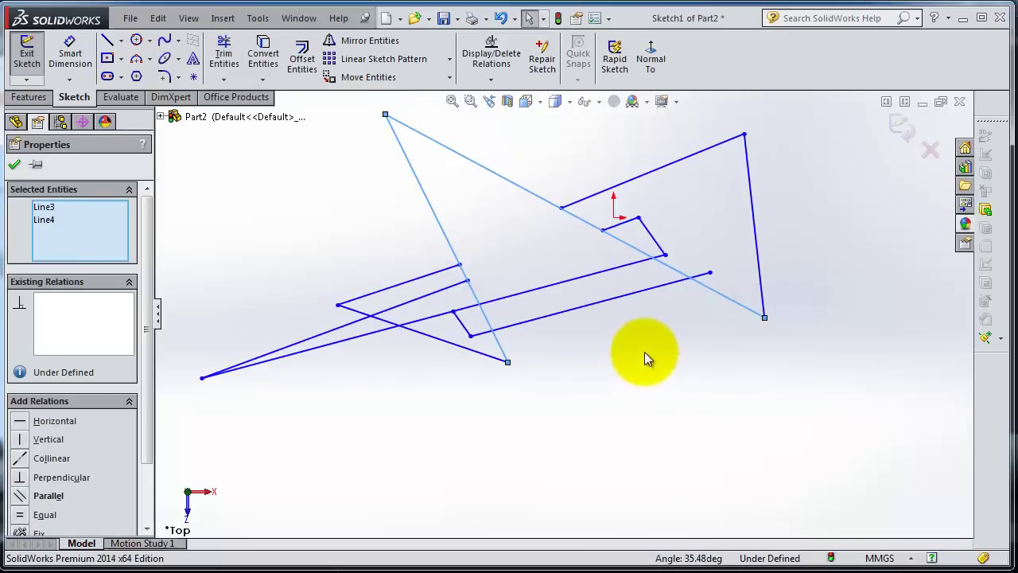
key("ctrl+z")
key("ctrl+z")
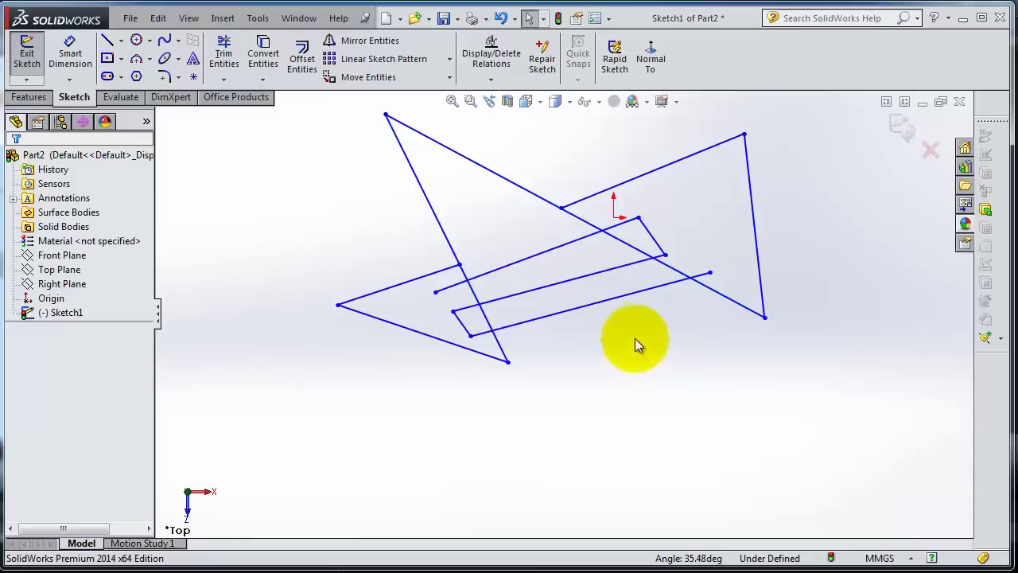
Step: Repeat Trim away inside on the two upper parallel zigzag lines, then undo them
left_click(224, 55)
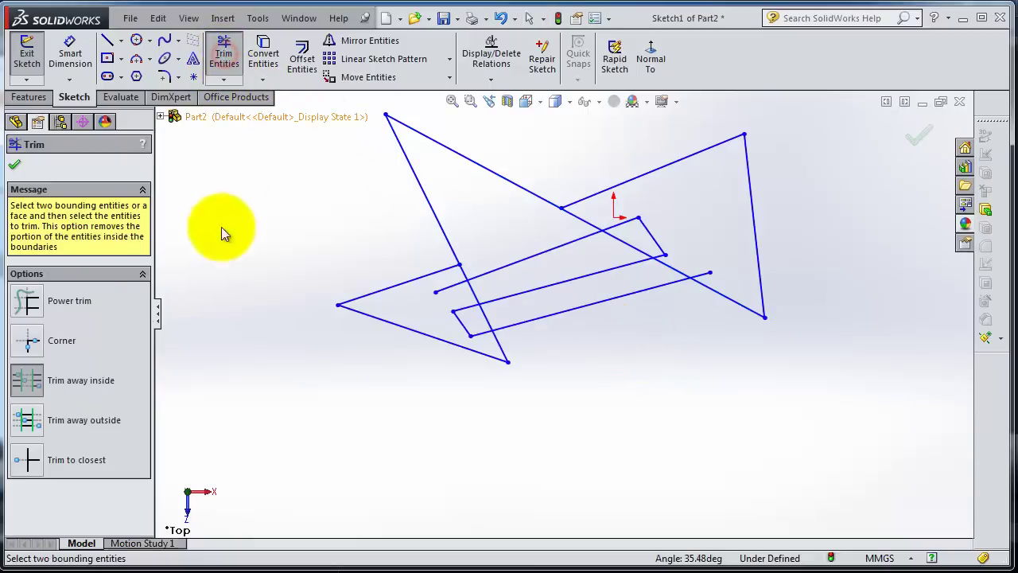
left_click(445, 236)
left_click(518, 192)
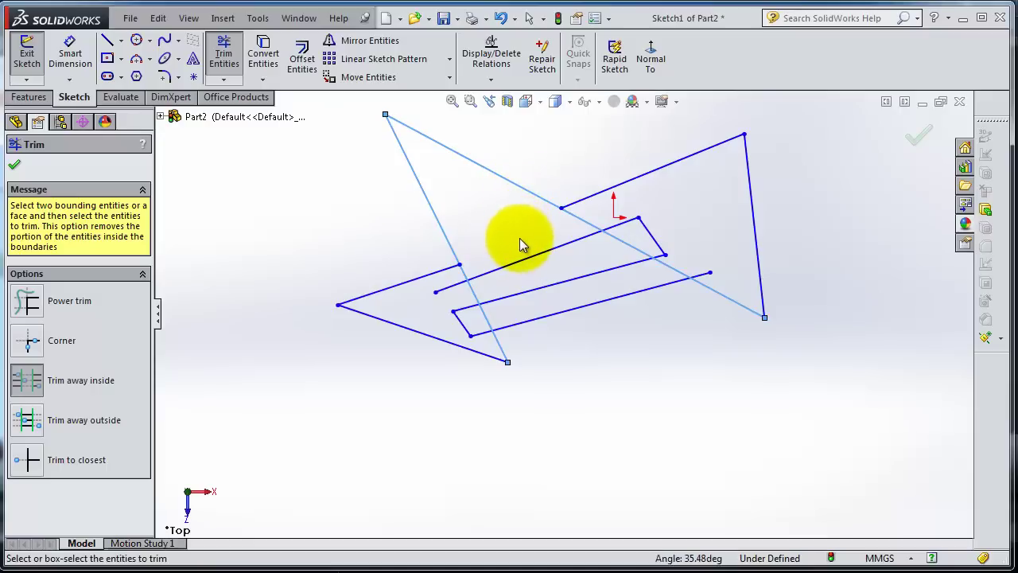
left_click(579, 277)
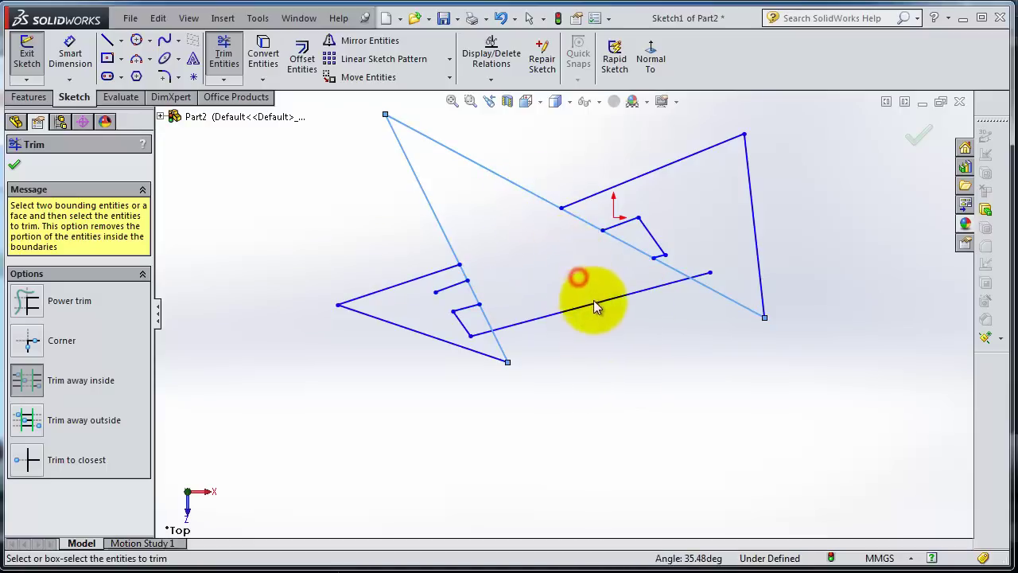
left_click(595, 303)
key("Escape")
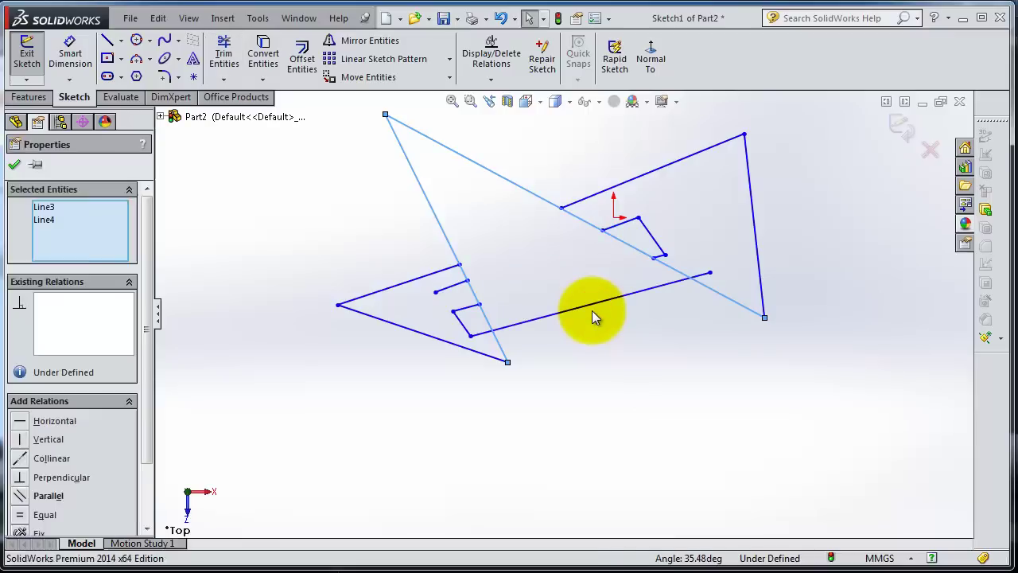
key("ctrl+z")
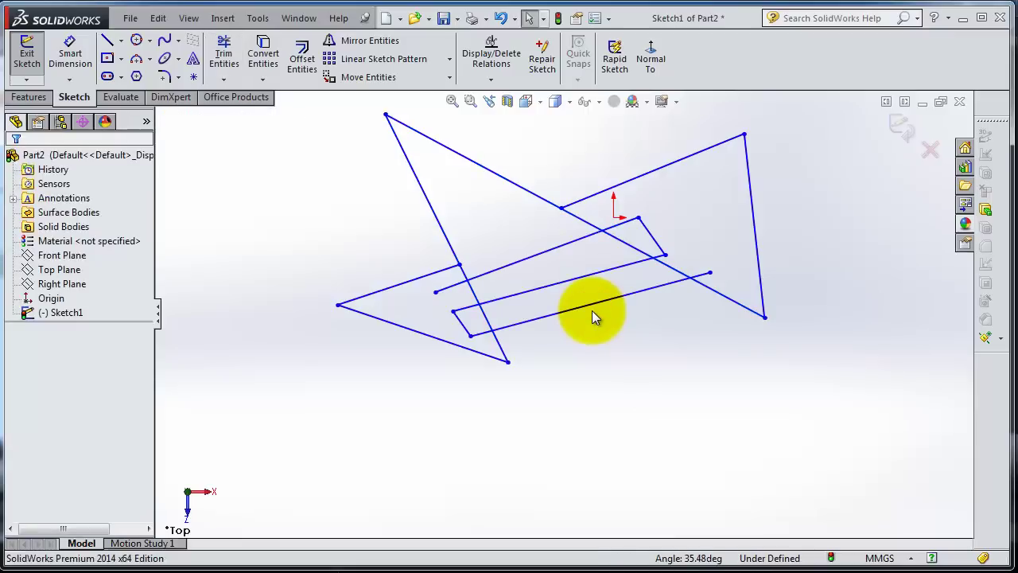
Step: Trim away outside the steep edge and long diagonal on the three parallel zigzag lines
left_click(235, 48)
left_click(26, 421)
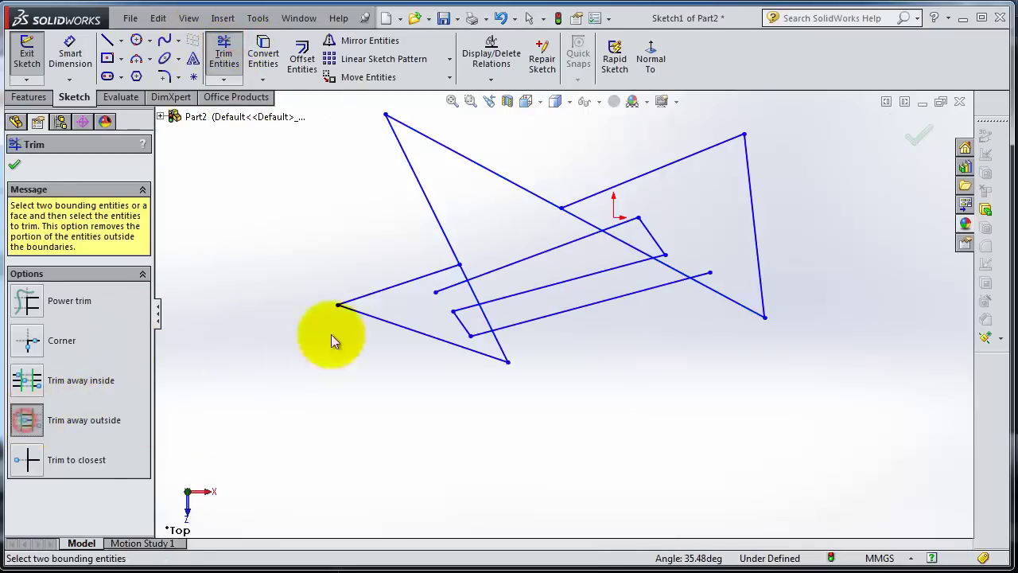
left_click(439, 225)
left_click(515, 189)
left_click(535, 256)
left_click(556, 284)
left_click(573, 311)
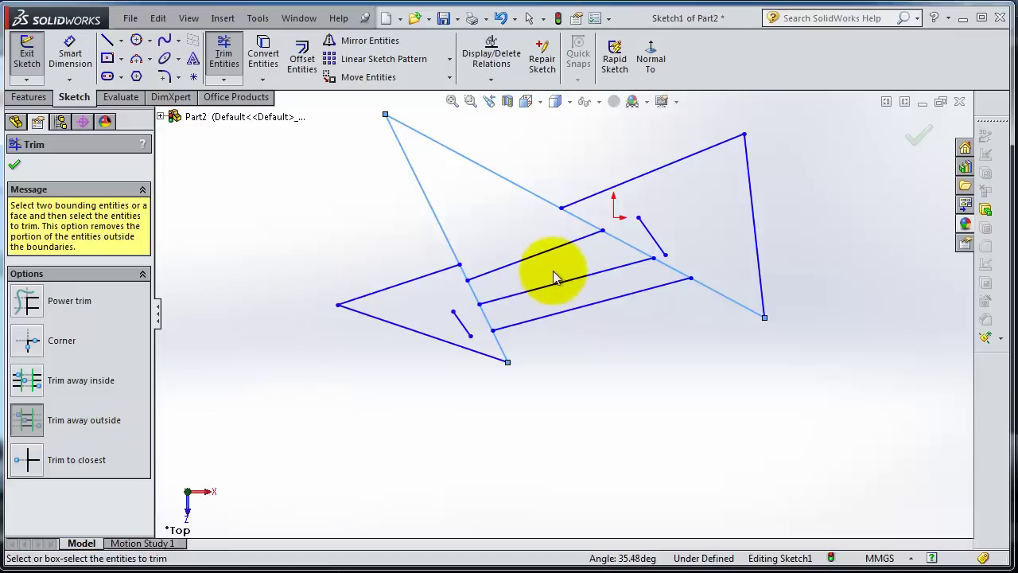
left_click(322, 303)
left_click(233, 59)
left_click(35, 461)
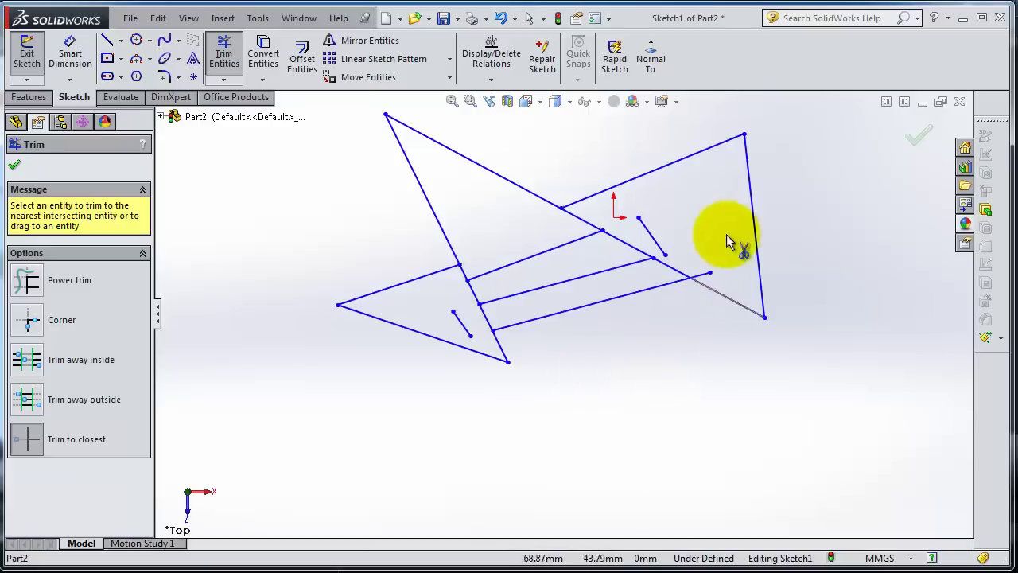
Step: Close Trim and draw a three-line chain below the sketch, its last line stopping short of the bottom line
left_click(920, 146)
scroll(728, 263, "up", 3)
scroll(710, 366, "down", 2)
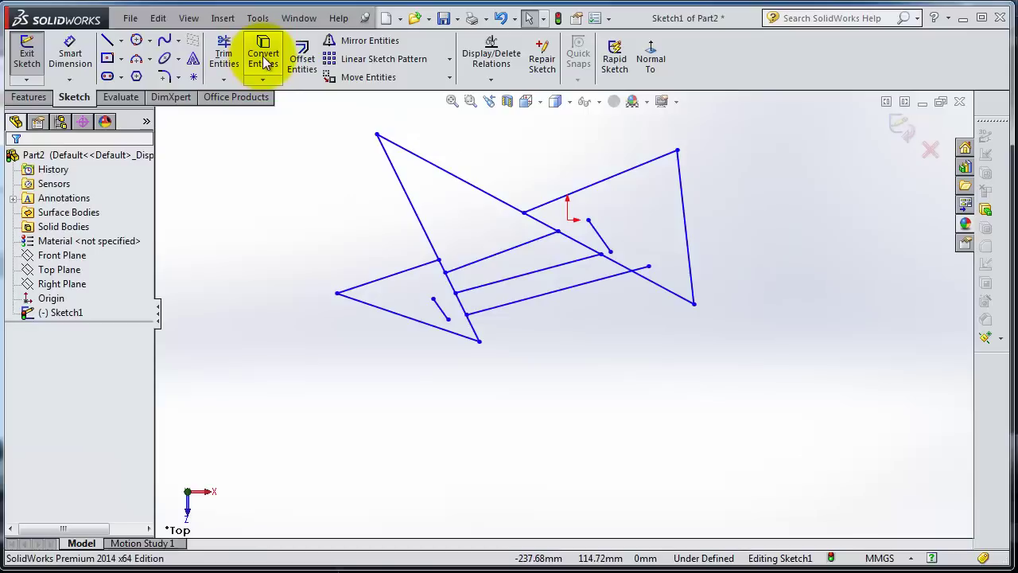
scroll(577, 400, "up", 2)
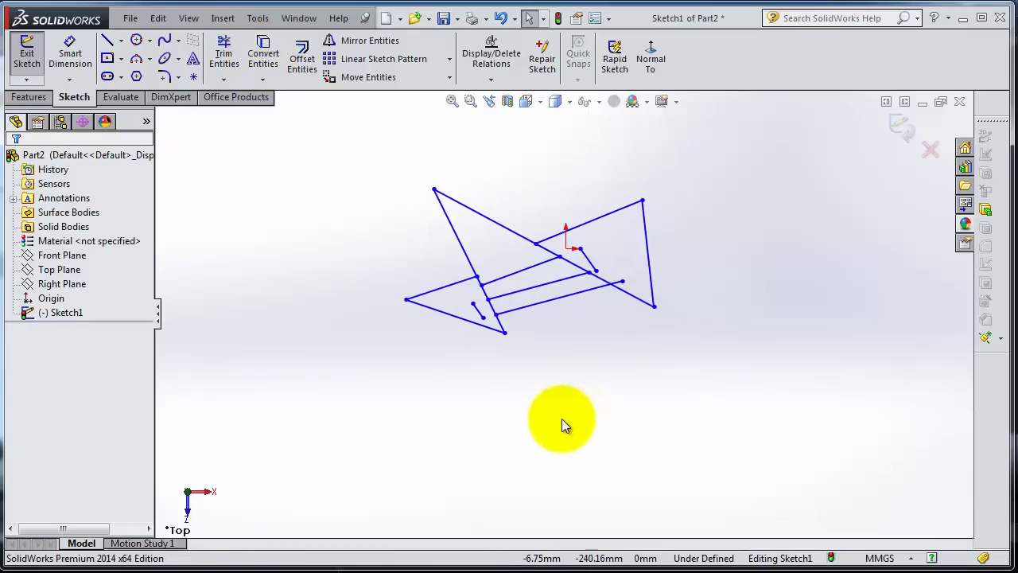
left_click(109, 43)
left_click(363, 452)
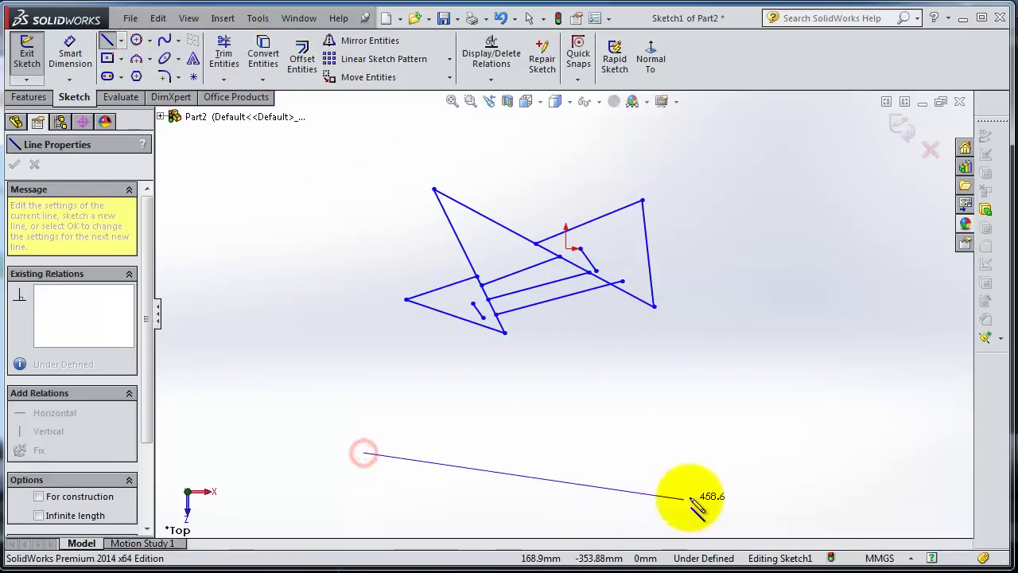
left_click(741, 498)
left_click(642, 324)
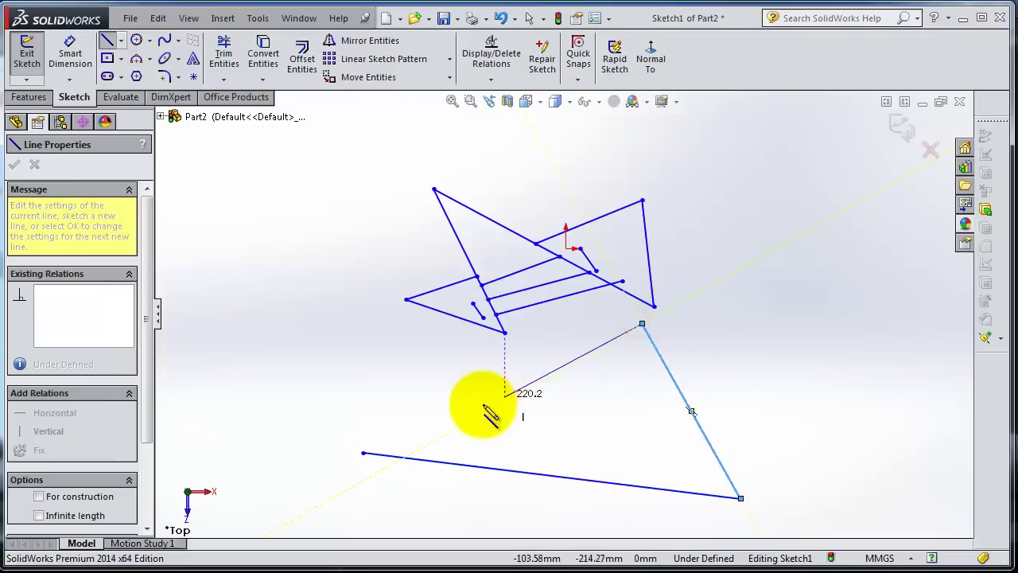
left_click(473, 406)
key("Escape")
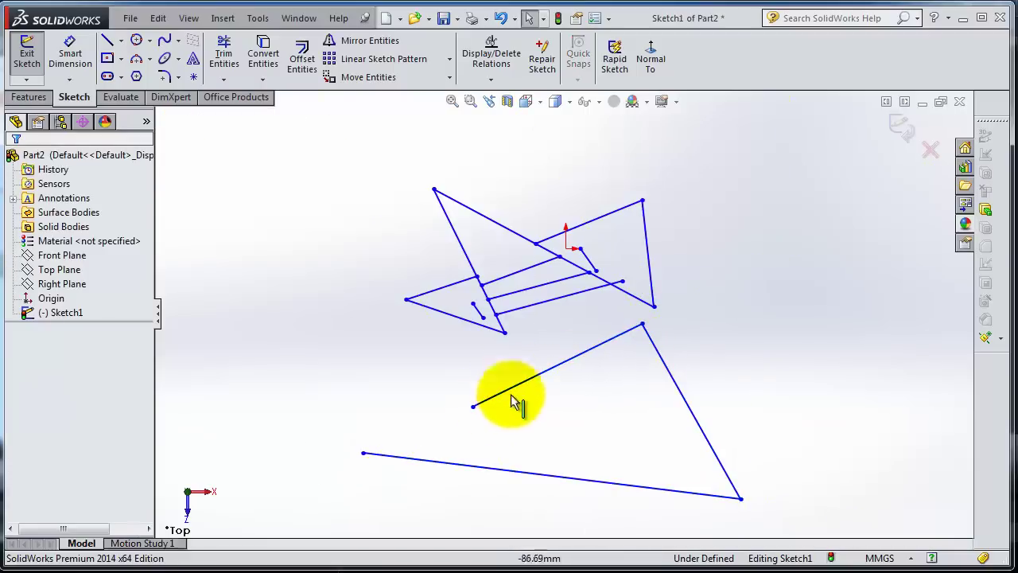
scroll(571, 430, "down", 1)
scroll(570, 424, "down", 1)
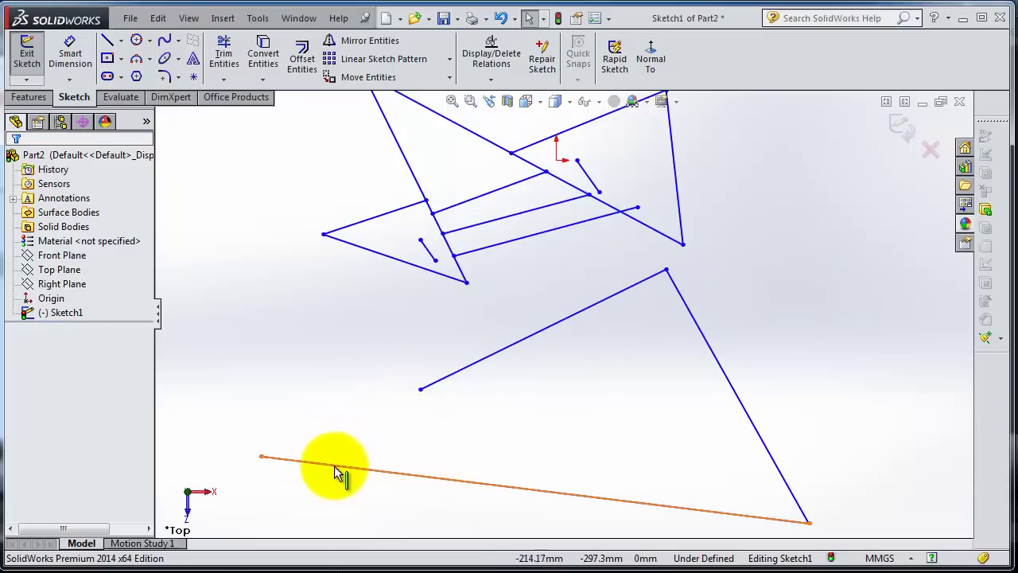
Step: Extend the lower triangle's short line down to meet the bottom line
left_click(224, 80)
left_click(239, 111)
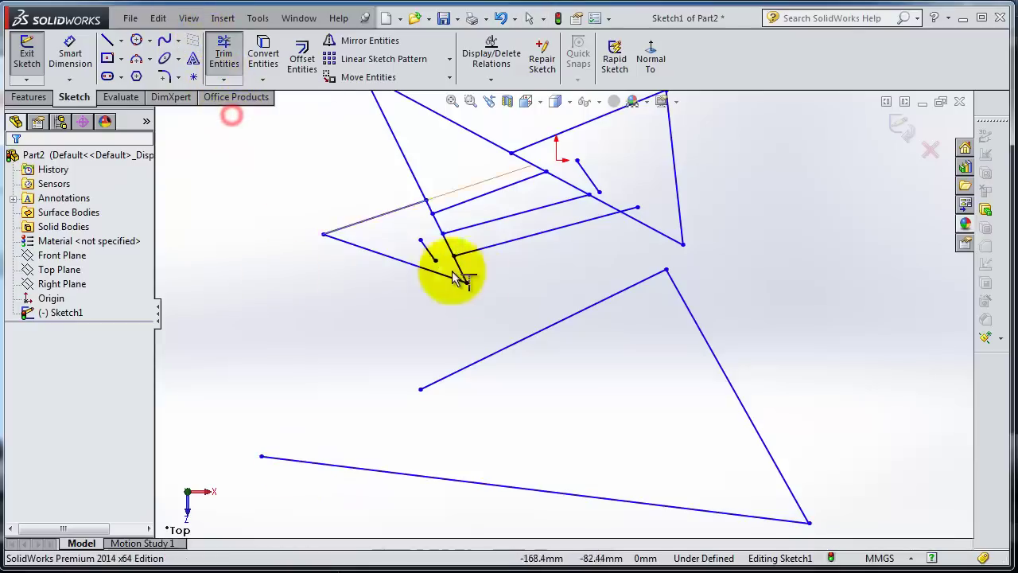
left_click(539, 334)
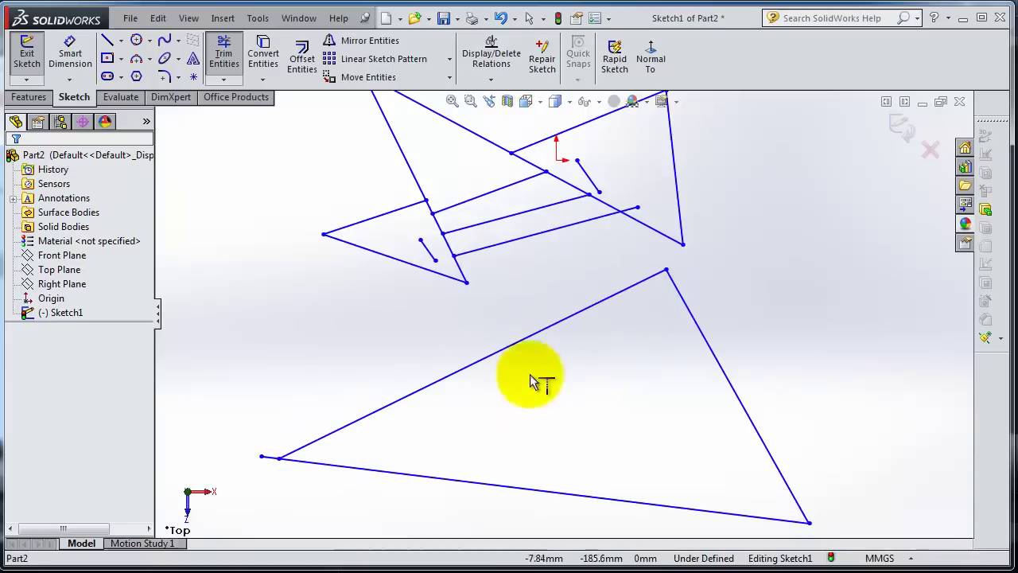
scroll(509, 398, "down", 2)
scroll(803, 469, "up", 2)
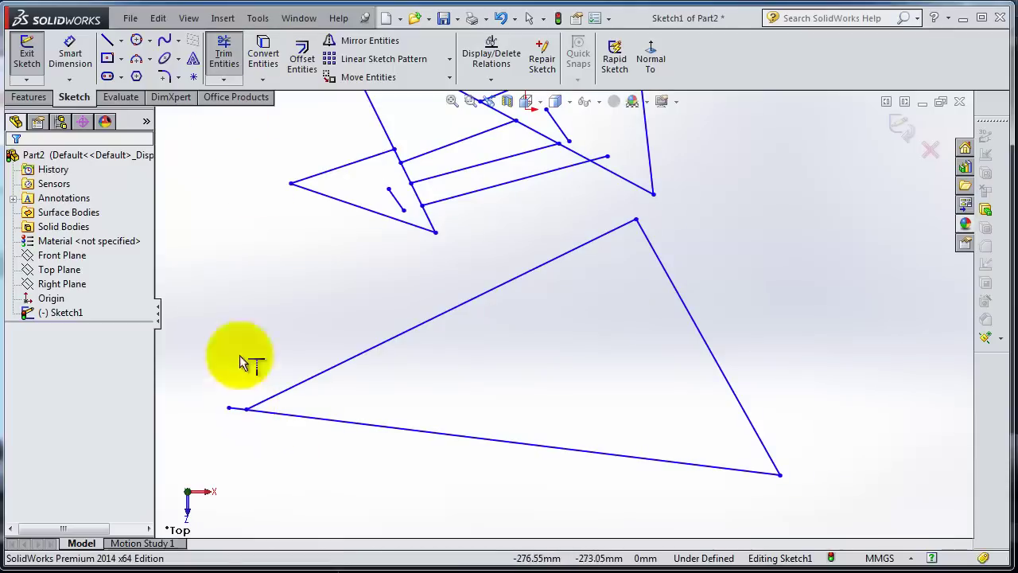
Step: Power-trim the leftover stub so the lower triangle has a clean corner
left_click(224, 56)
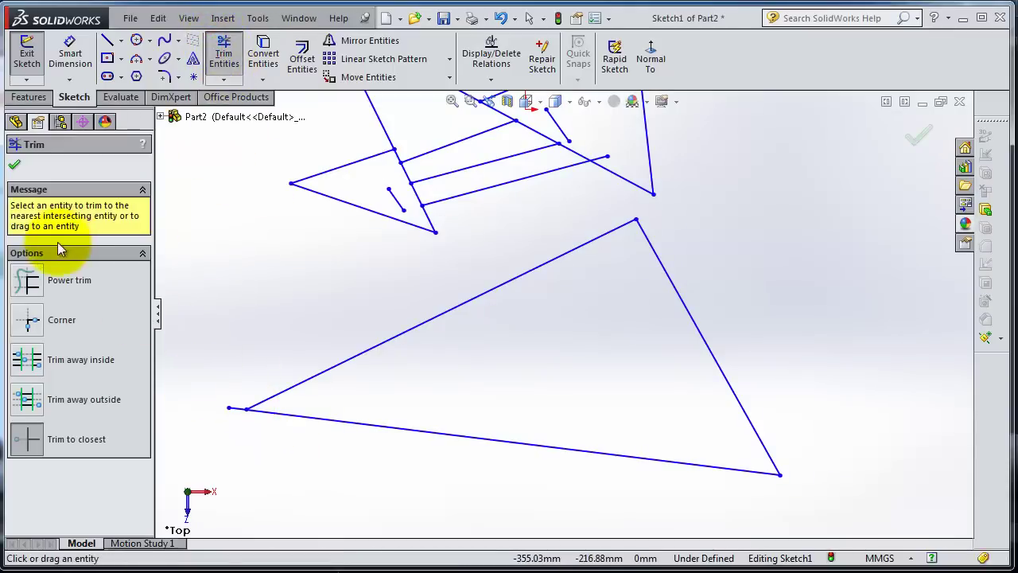
left_click(85, 288)
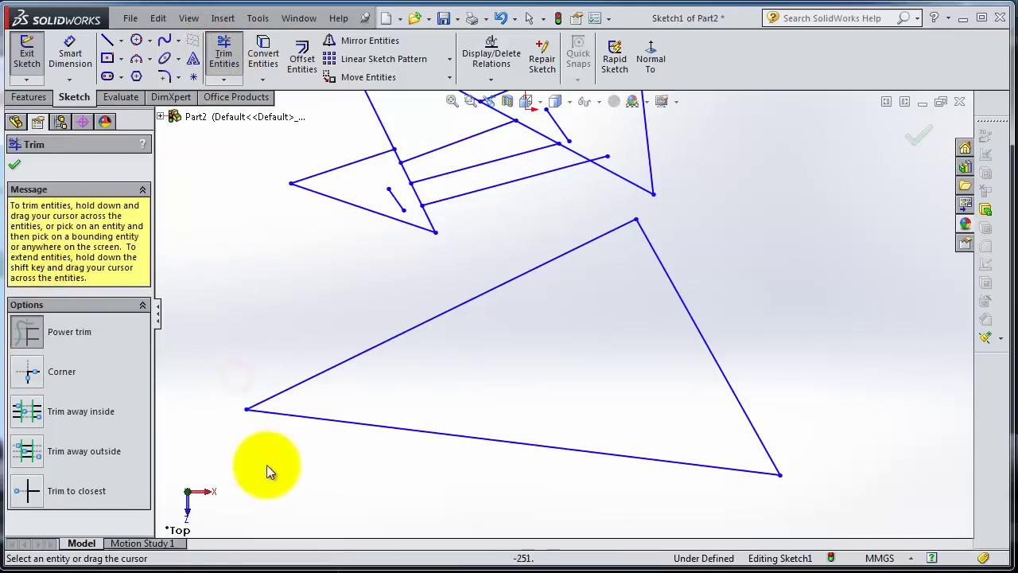
key("z")
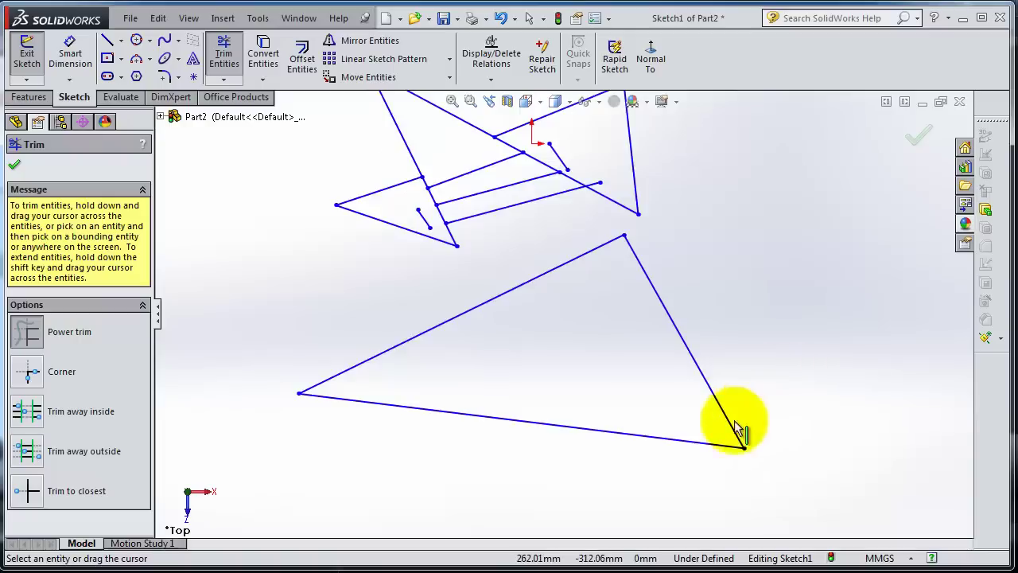
scroll(735, 429, "down", 1)
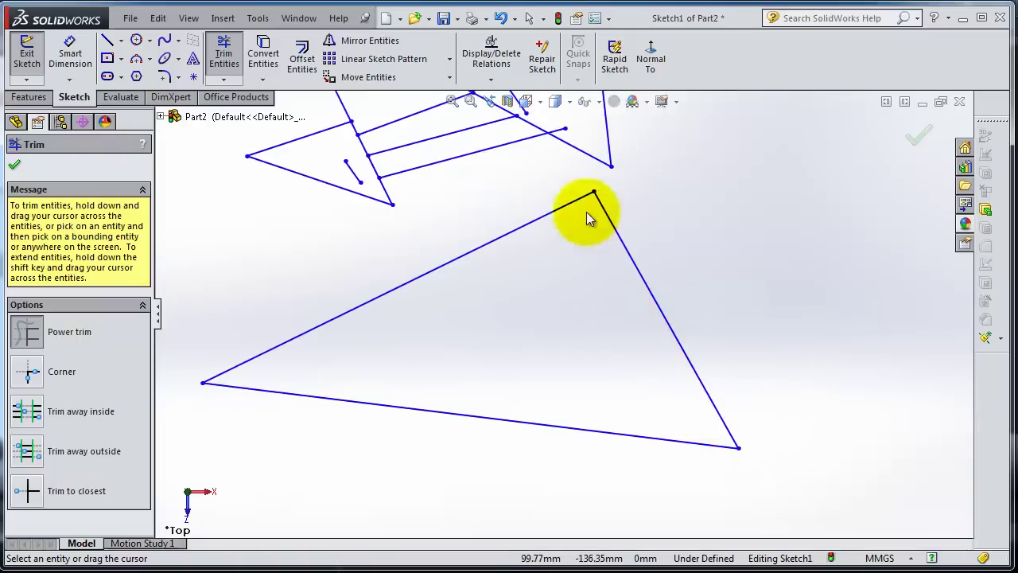
scroll(469, 318, "up", 3)
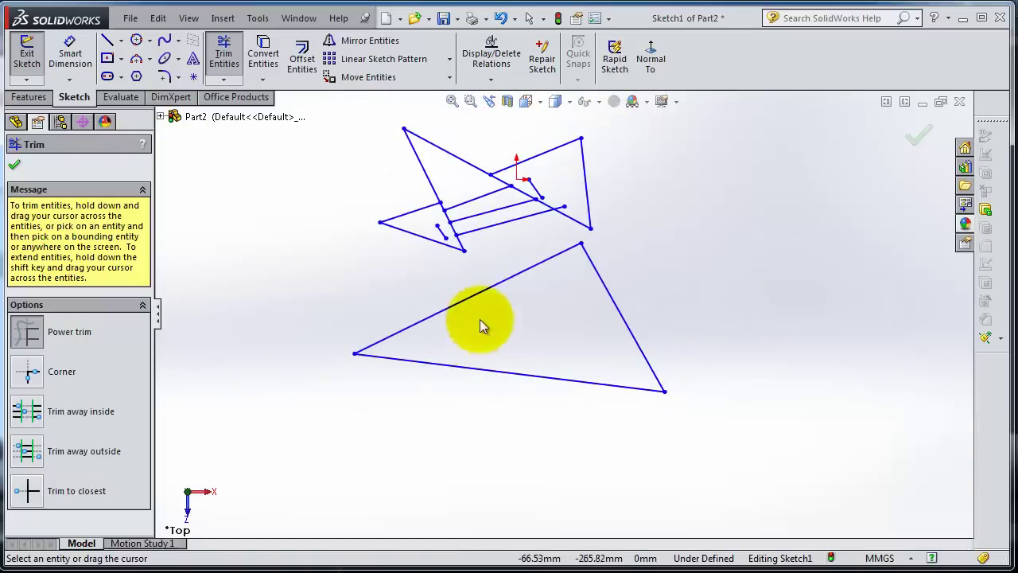
scroll(588, 240, "down", 1)
scroll(589, 238, "down", 2)
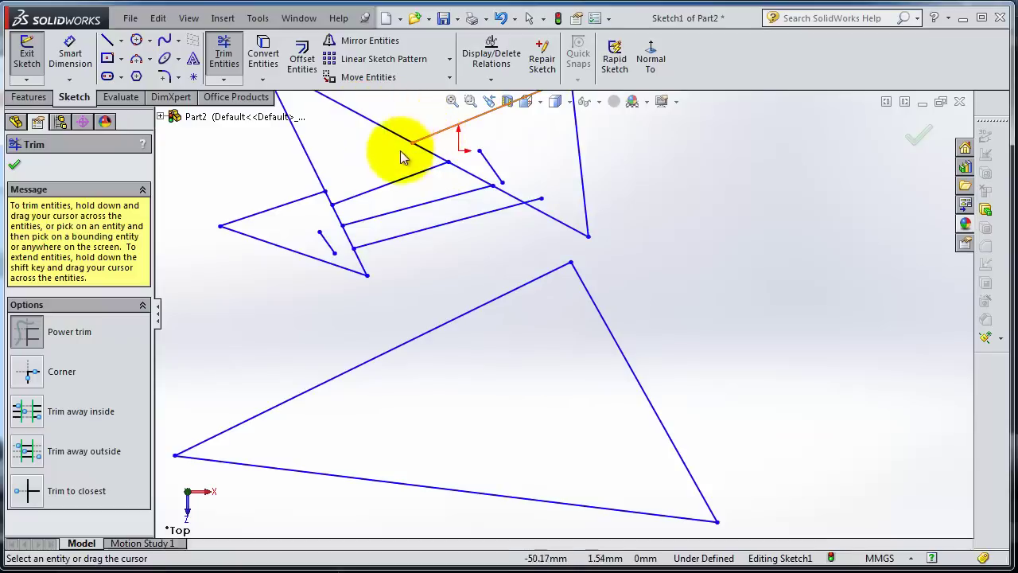
Step: Extend the left-side short lines to the left line, lower line and upper-left line
left_click(224, 79)
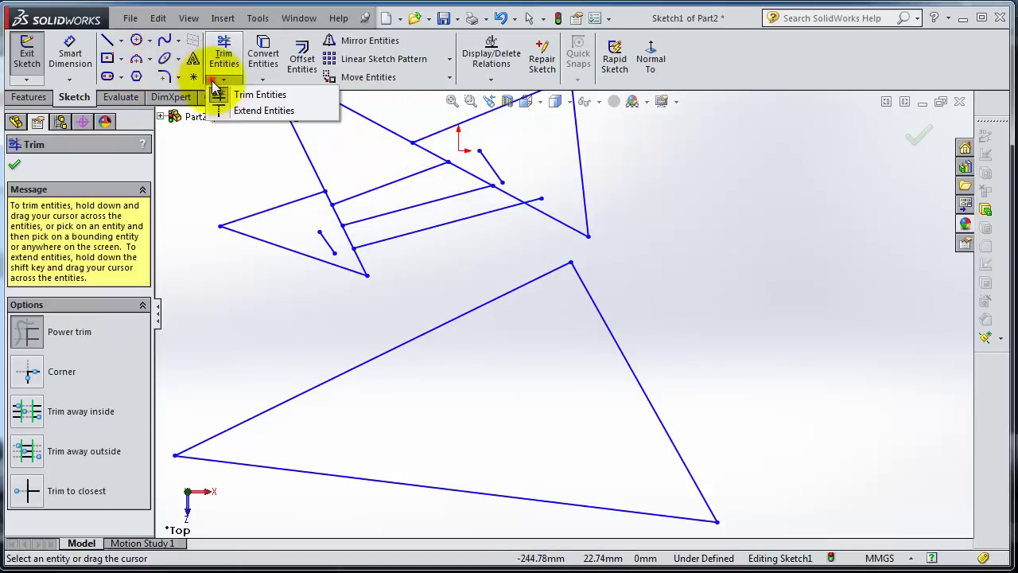
left_click(231, 109)
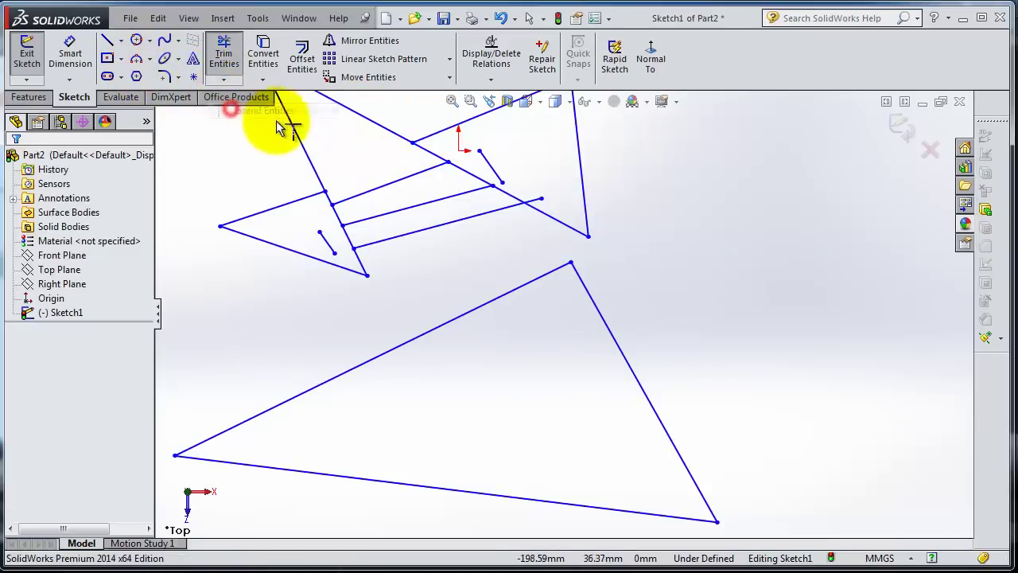
left_click(419, 145)
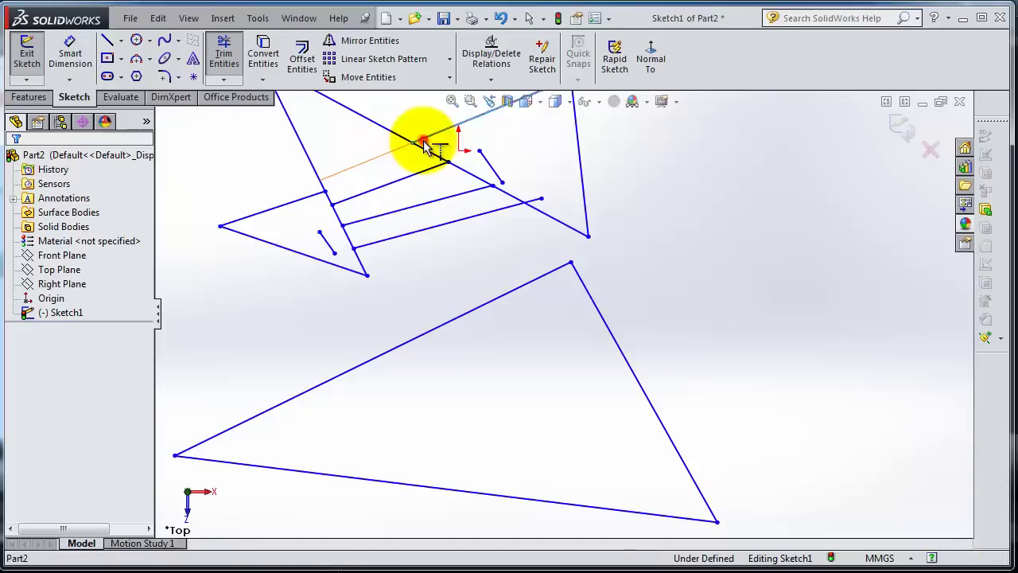
left_click(312, 205)
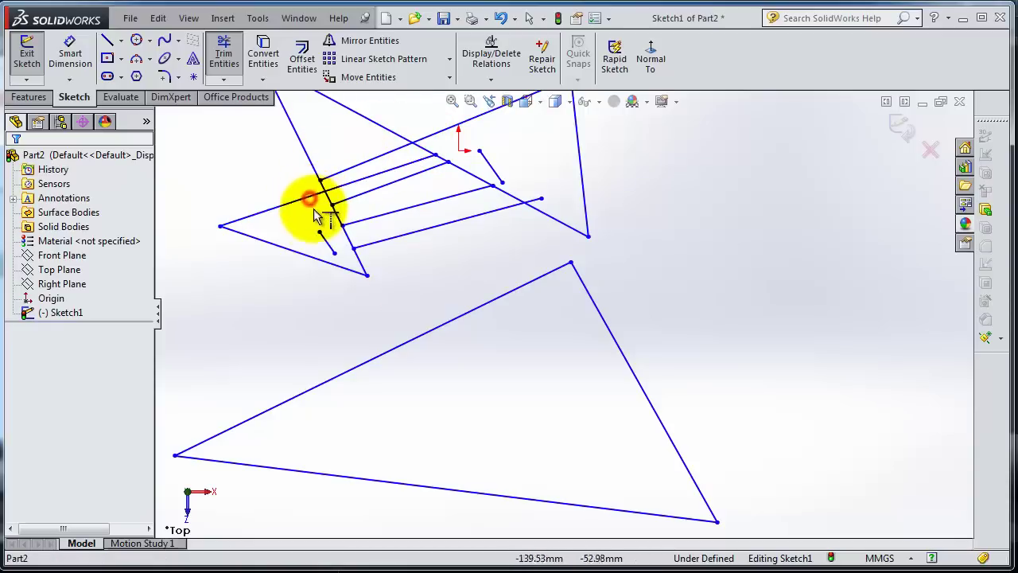
scroll(429, 235, "down", 5)
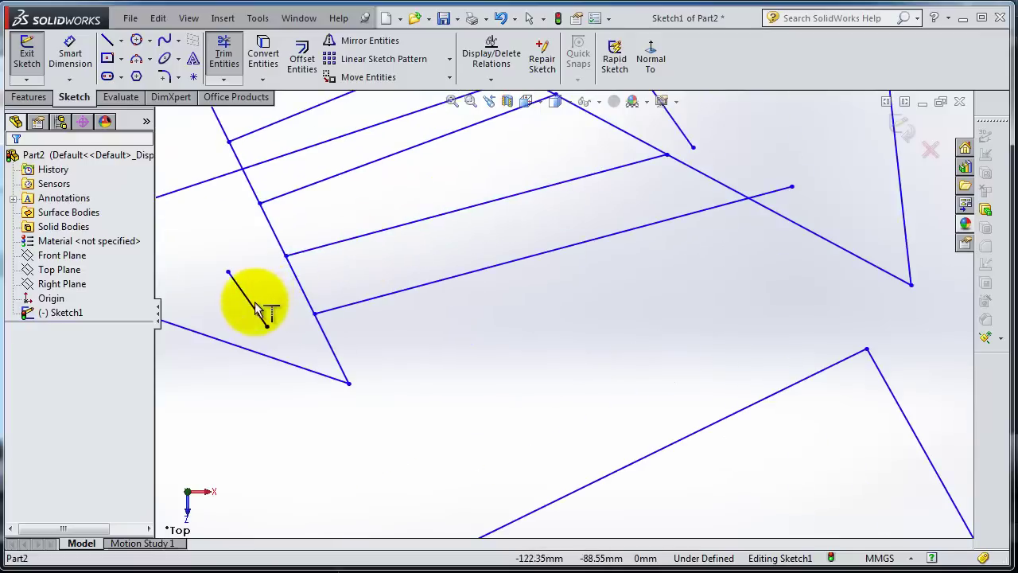
left_click(263, 311)
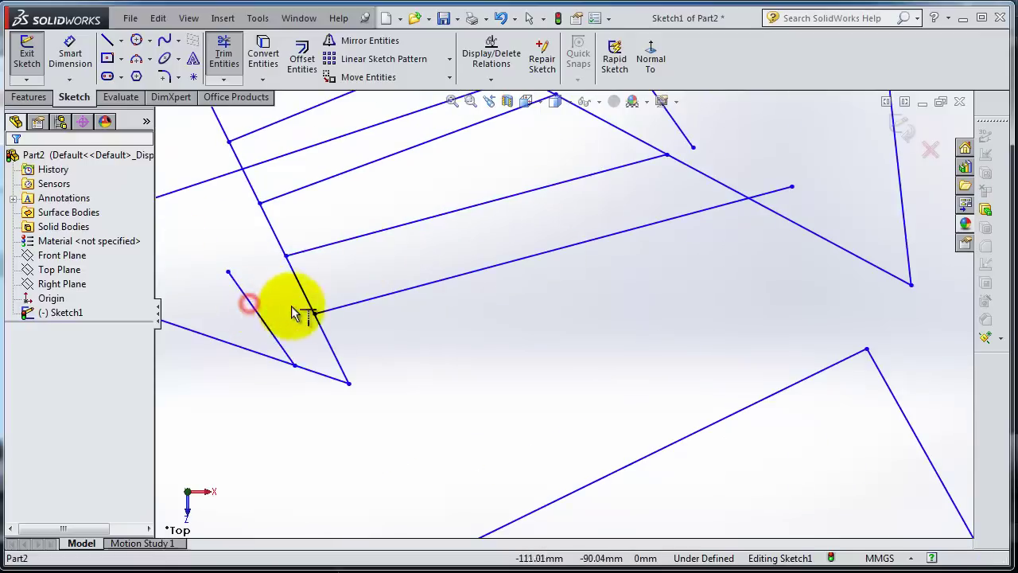
left_click(239, 283)
scroll(674, 182, "up", 3)
scroll(674, 181, "up", 1)
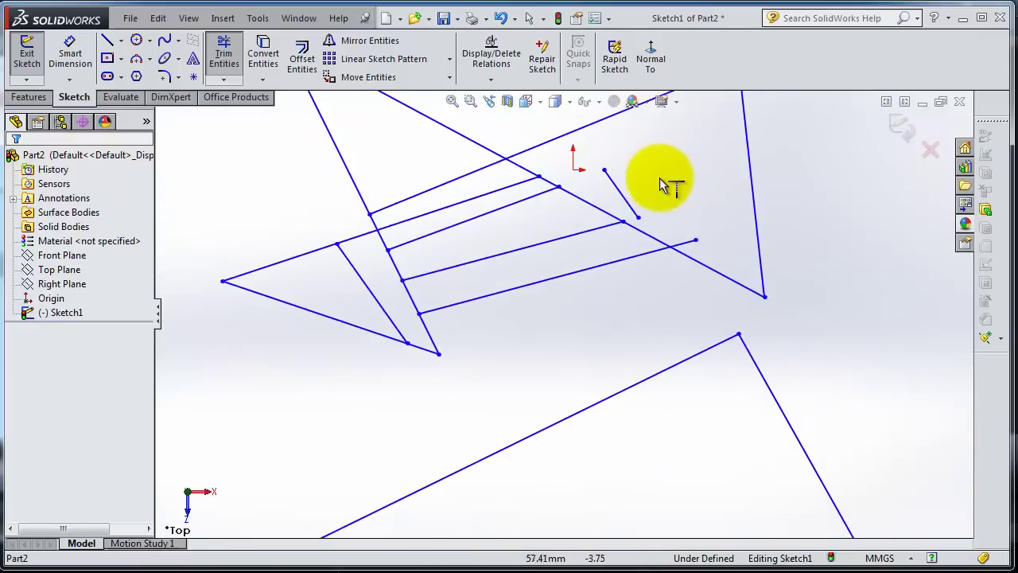
Step: Extend the right-side lines to the long diagonal, the vertical line and the upper line
left_click(618, 184)
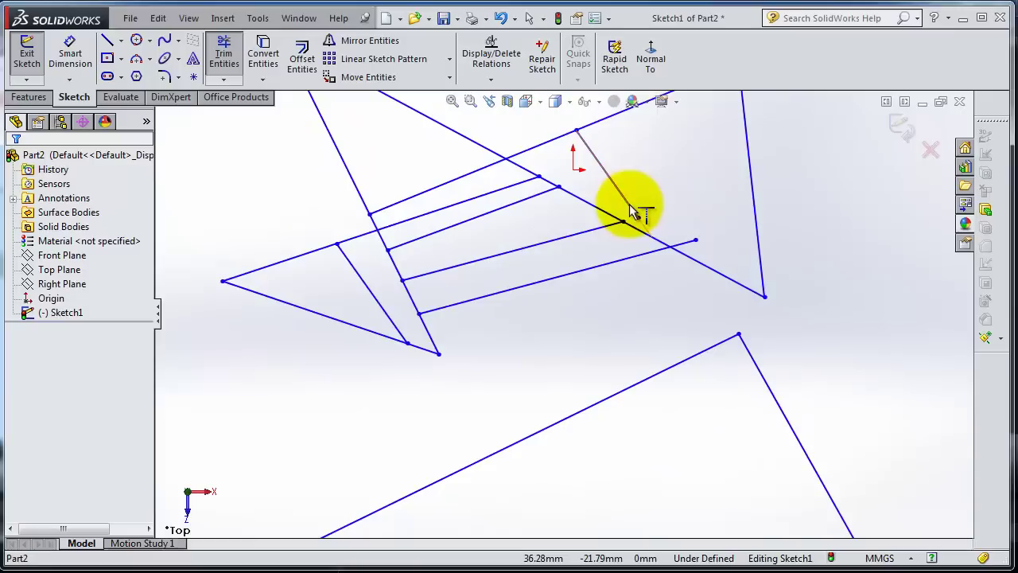
left_click(631, 210)
left_click(685, 242)
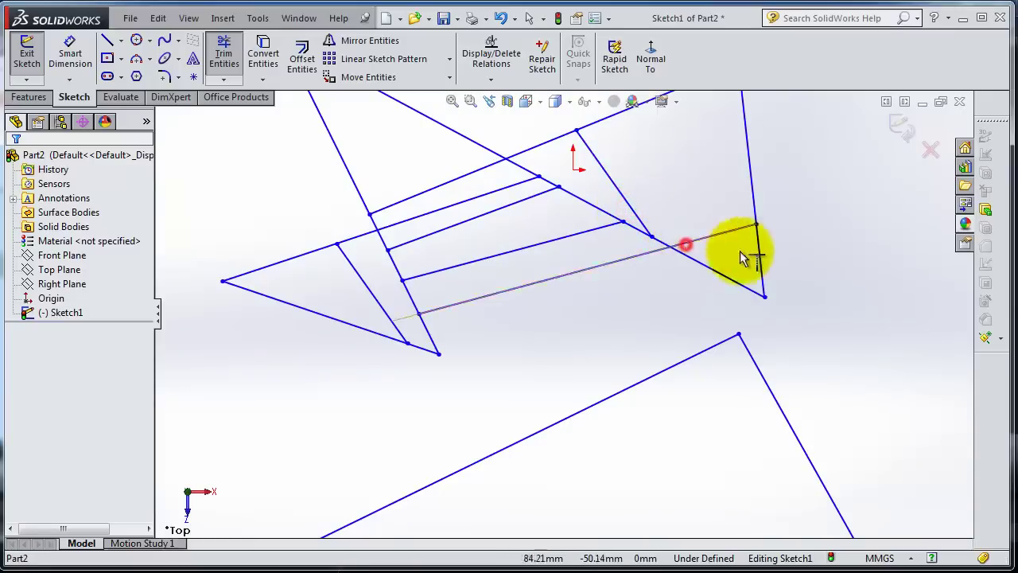
scroll(791, 287, "up", 3)
scroll(677, 273, "down", 2)
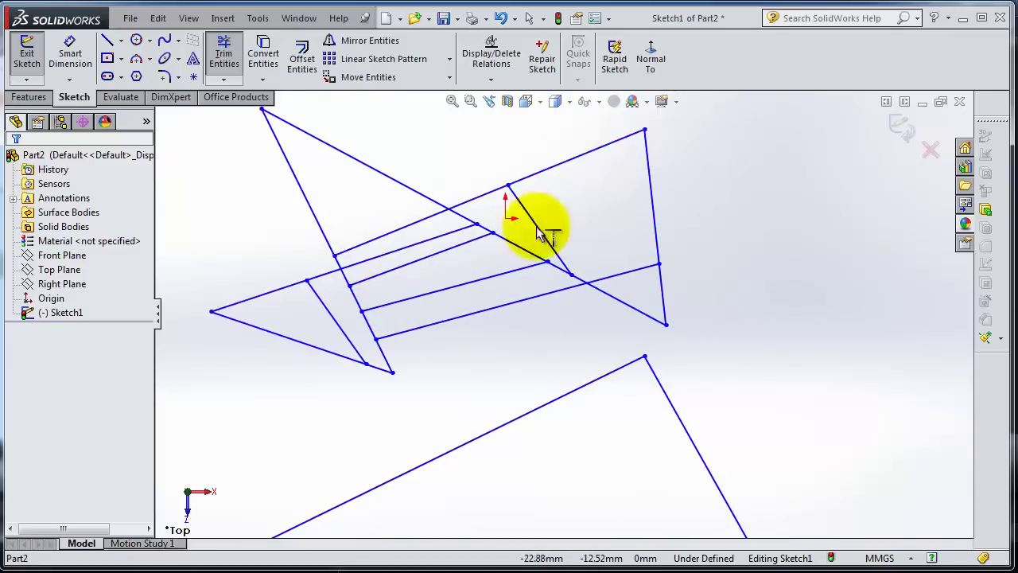
scroll(629, 404, "down", 2)
scroll(625, 364, "up", 3)
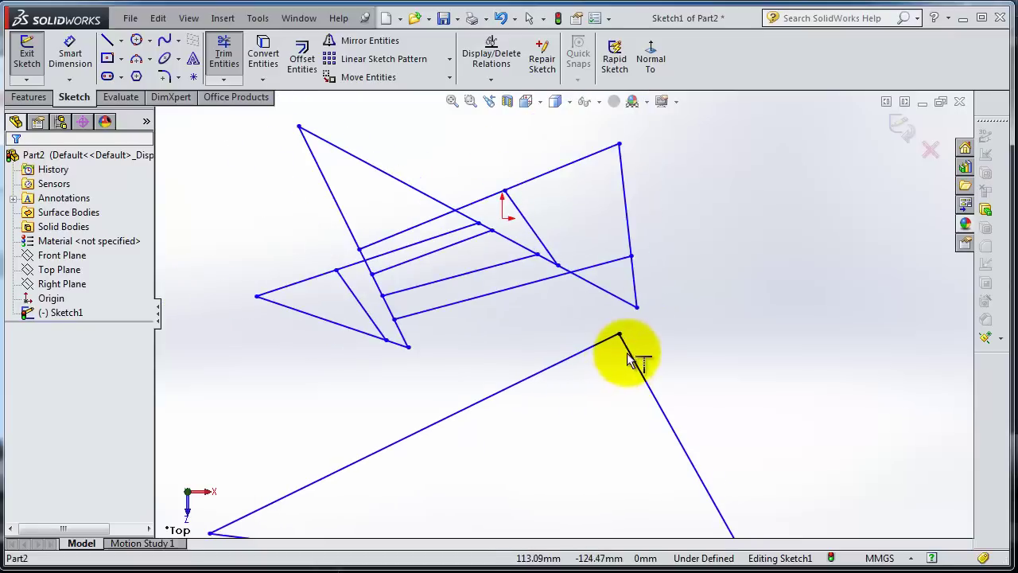
left_click(632, 362)
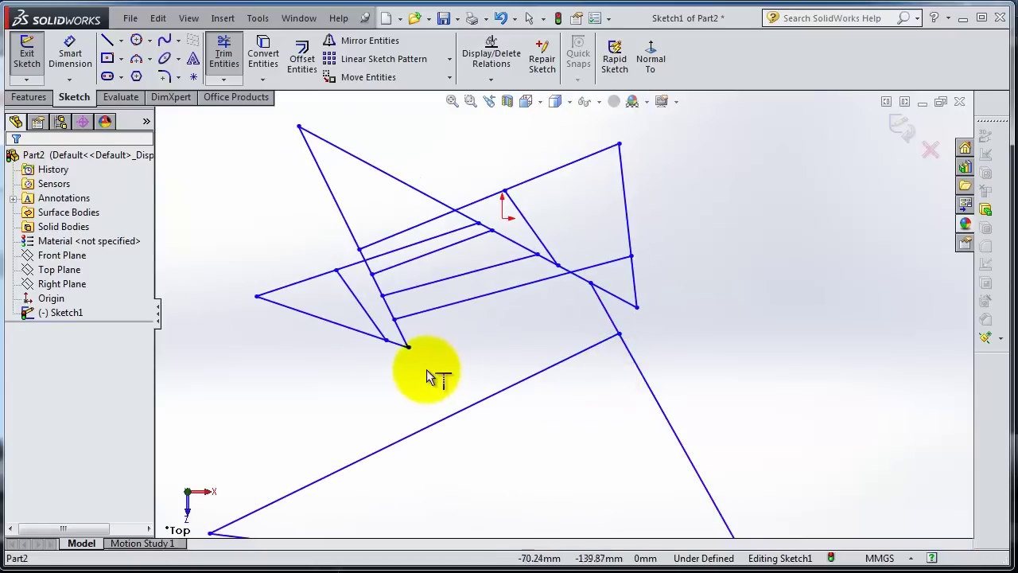
scroll(611, 471, "up", 2)
scroll(591, 470, "down", 2)
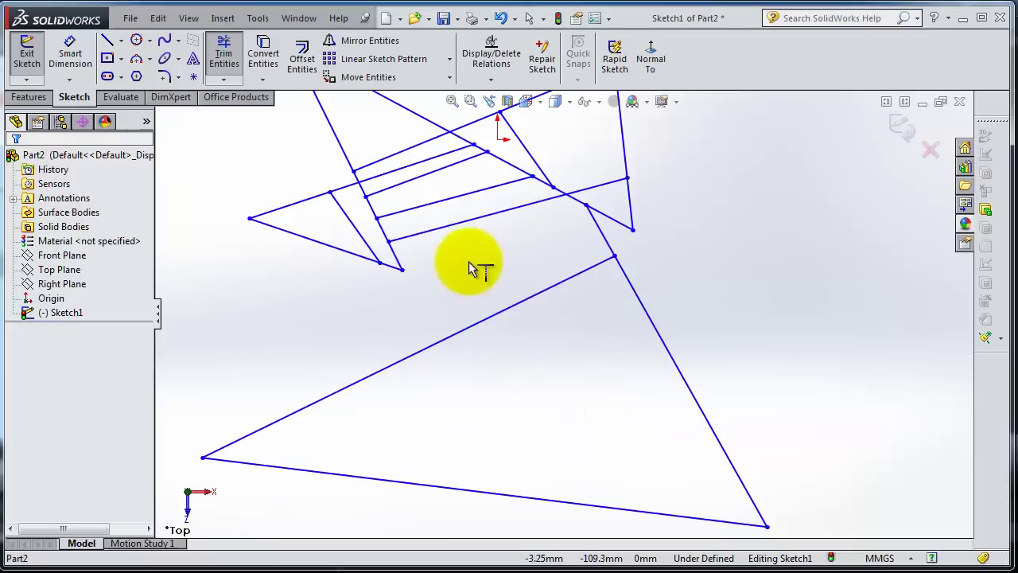
left_click(222, 78)
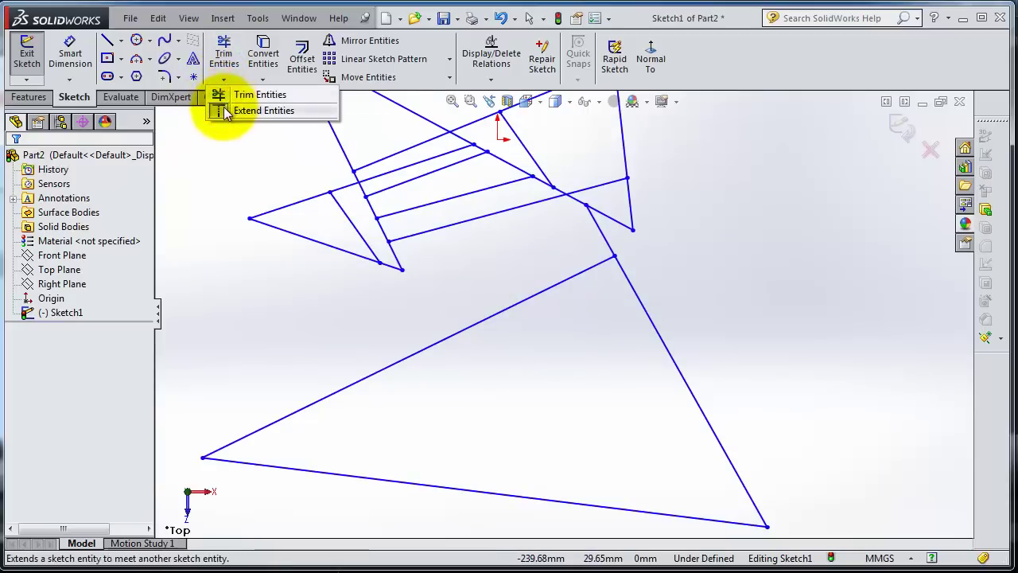